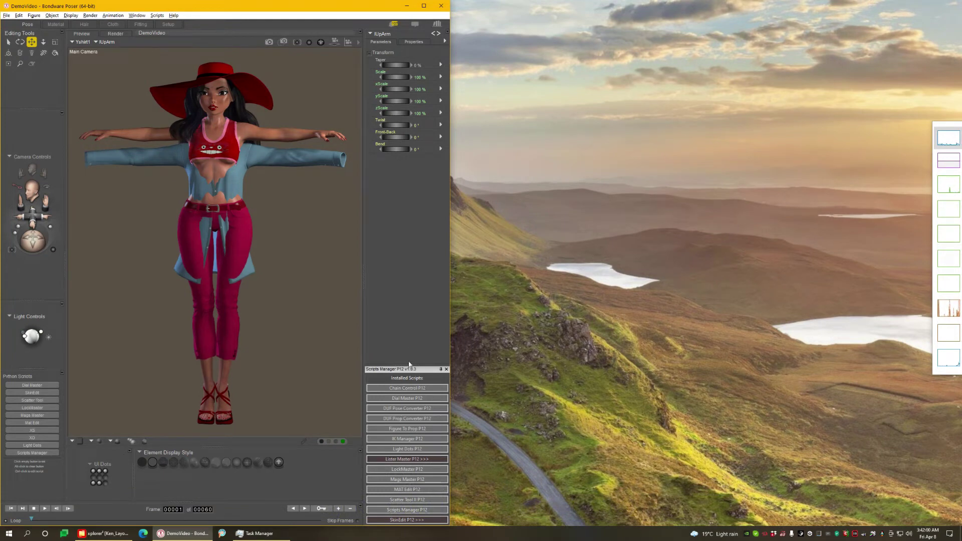
- Launch the Figure To Prop script and conform the Yshirt1 figure to Dawn
{"action": "left_click", "coordinate": [415, 430]}
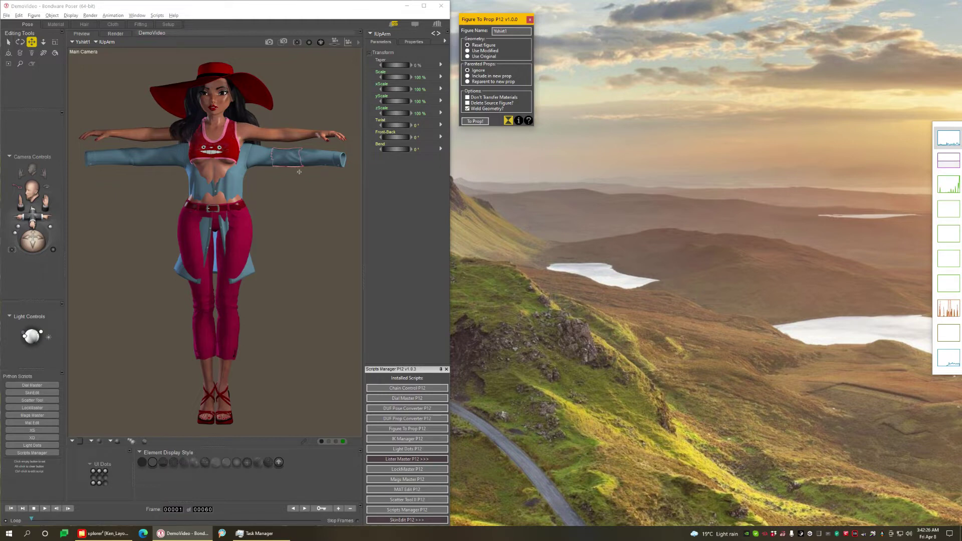
{"action": "right_click", "coordinate": [271, 150]}
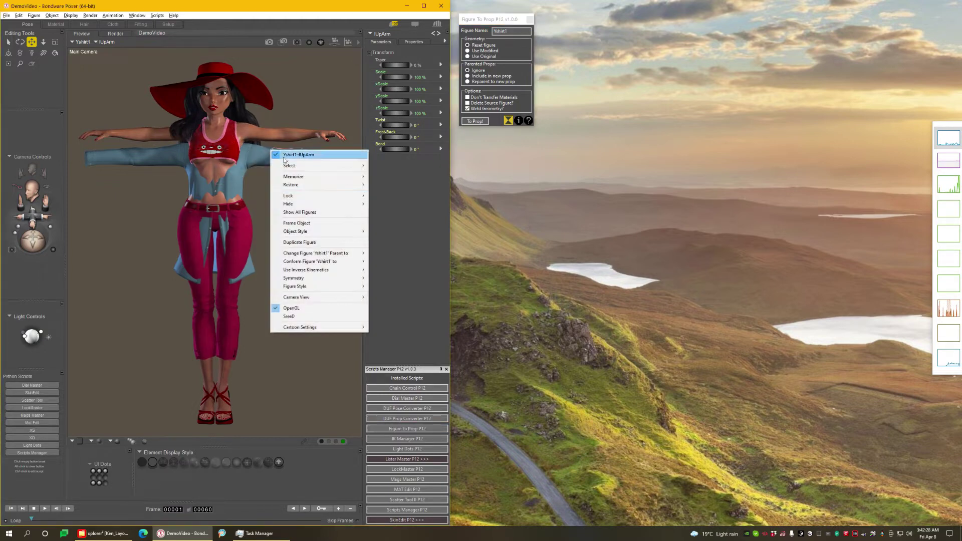
{"action": "mouse_move", "coordinate": [328, 262]}
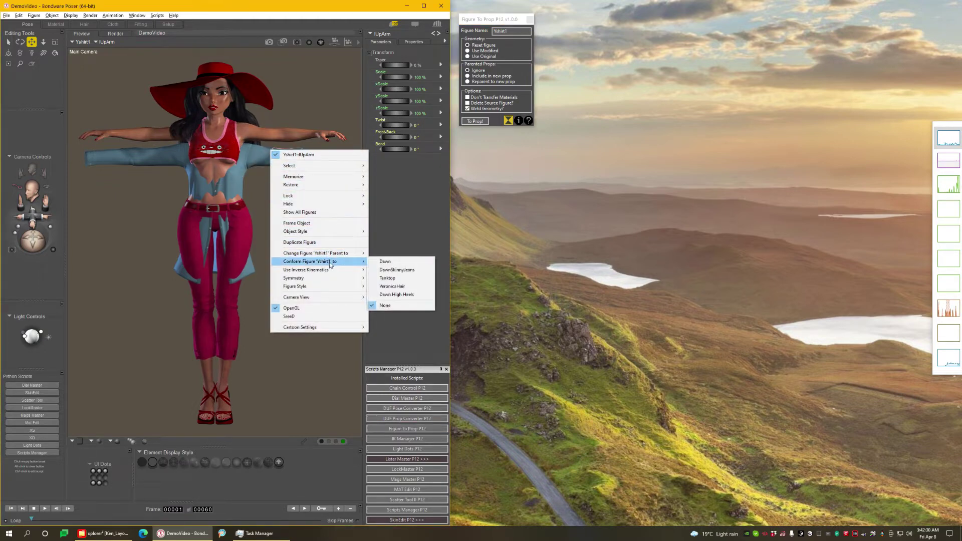
{"action": "left_click", "coordinate": [384, 262]}
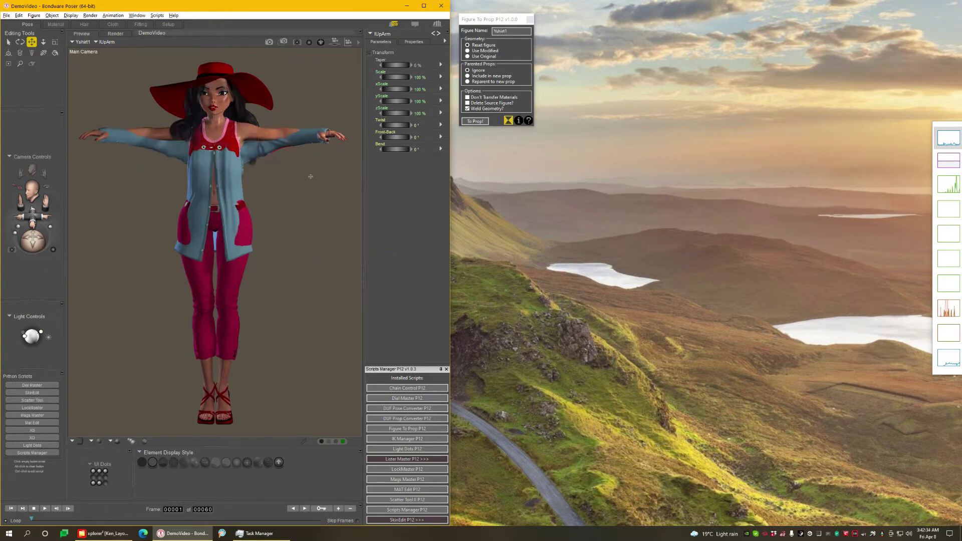
- Release Yshirt1 from Dawn by setting its conforming target to None
{"action": "right_click", "coordinate": [266, 146]}
{"action": "mouse_move", "coordinate": [327, 258]}
{"action": "left_click", "coordinate": [399, 302]}
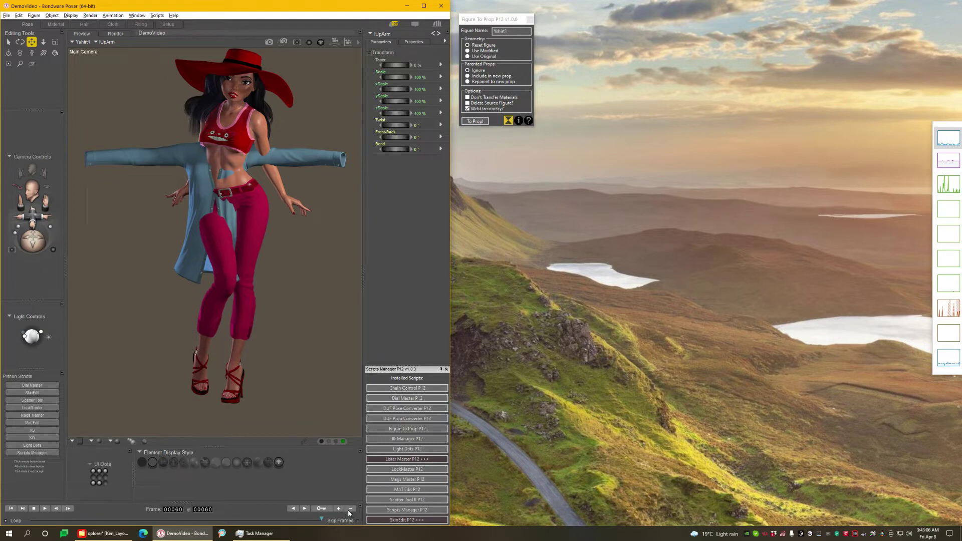
- Return the animation to frame 1 and close the Figure To Prop script
{"action": "left_click", "coordinate": [4, 521]}
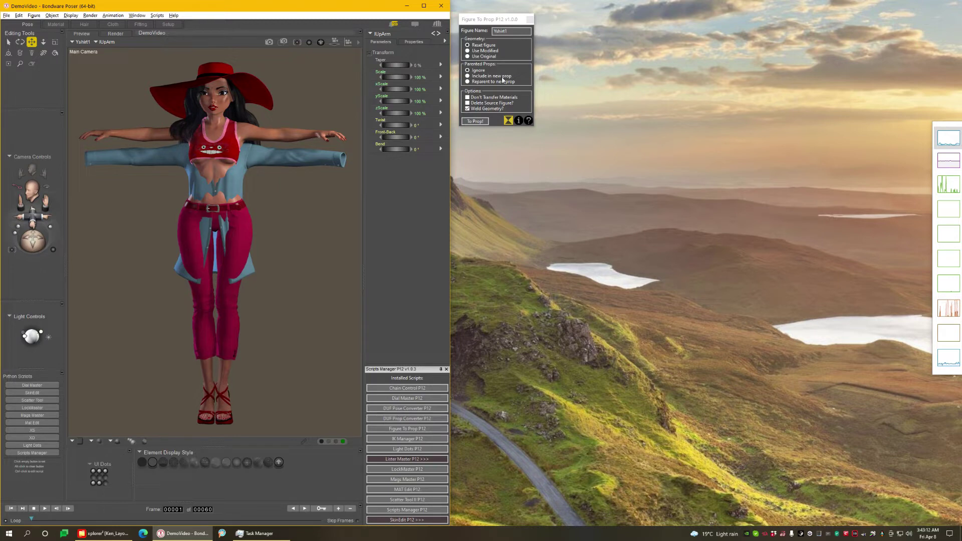
{"action": "left_click", "coordinate": [529, 21]}
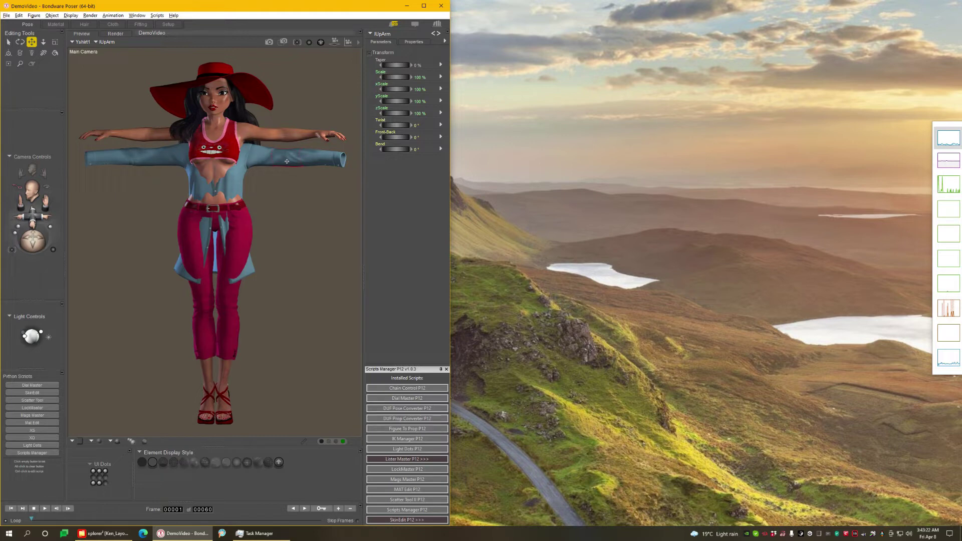
- Align the Yshirt1 body with the character by raising yTran to about 0.404 and setting zTran to about 0.146
{"action": "left_click", "coordinate": [307, 155]}
{"action": "mouse_move", "coordinate": [394, 180]}
{"action": "left_mouse_down"}
{"action": "mouse_move", "coordinate": [416, 181]}
{"action": "mouse_move", "coordinate": [392, 194]}
{"action": "left_mouse_up"}
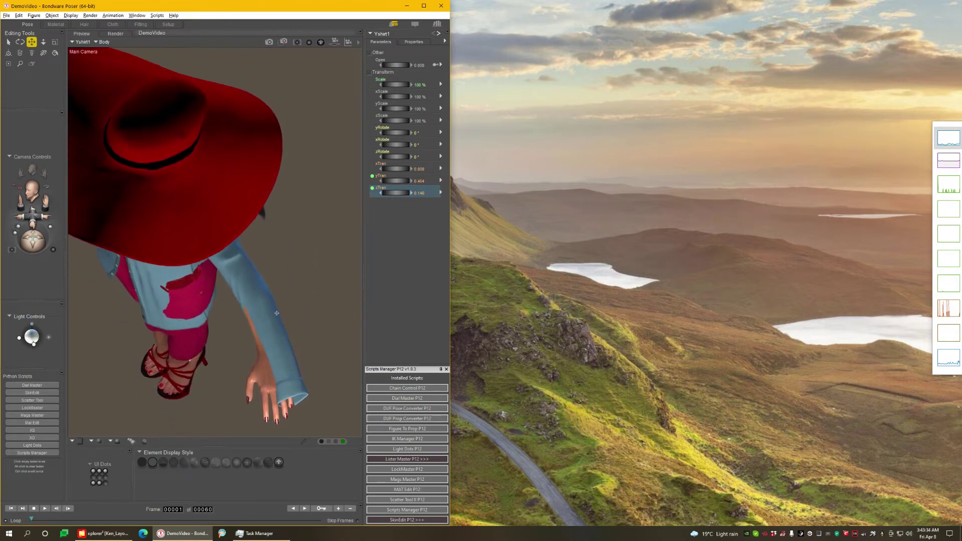
- Shorten the shirt's left sleeve by reducing xScale on the left upper arm and the left forearm
{"action": "middle_click_drag", "start_coordinate": [293, 373], "coordinate": [286, 346]}
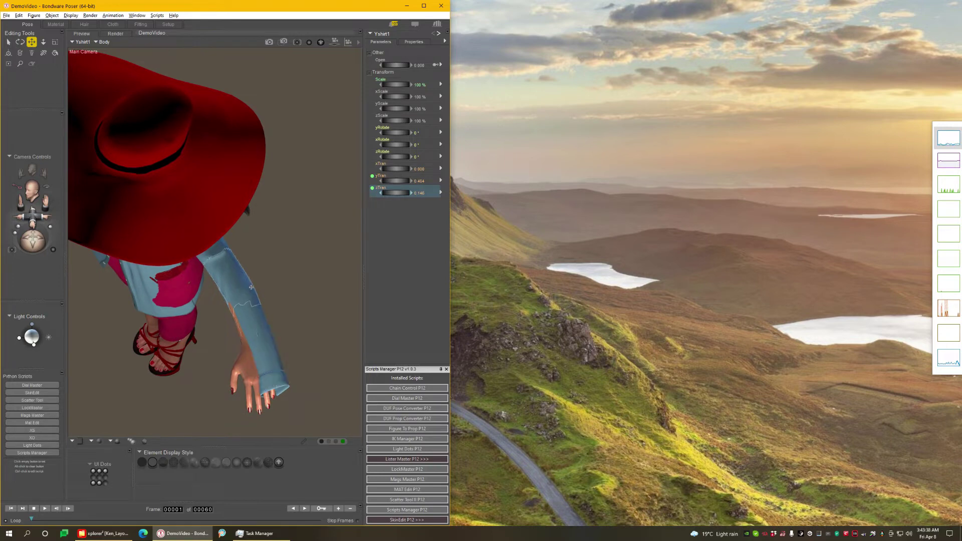
{"action": "left_click", "coordinate": [250, 287]}
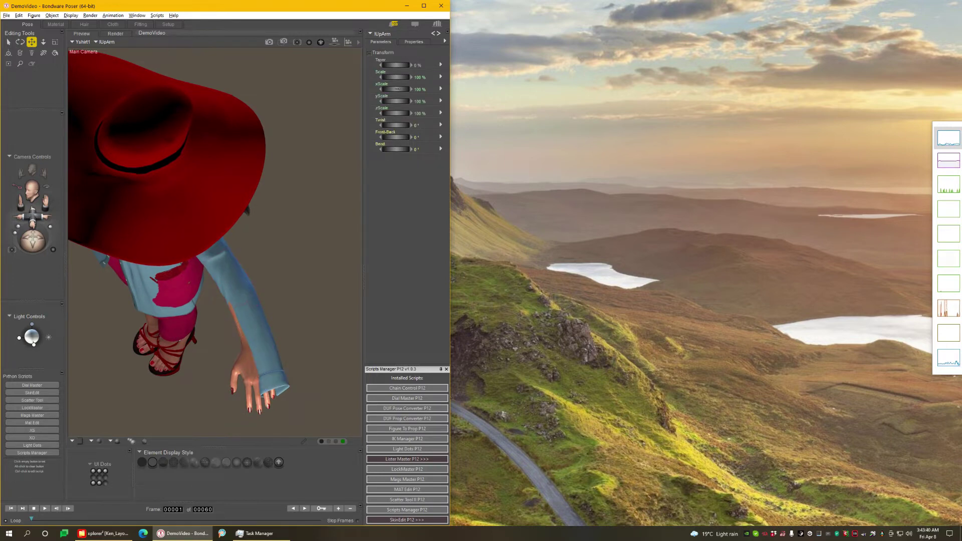
{"action": "left_click_drag", "start_coordinate": [397, 89], "coordinate": [390, 89]}
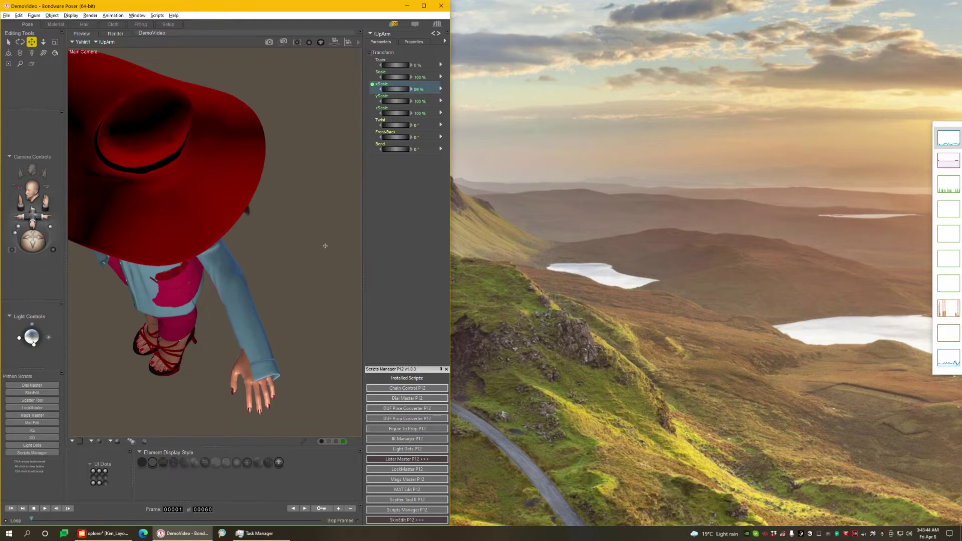
{"action": "left_click", "coordinate": [275, 316]}
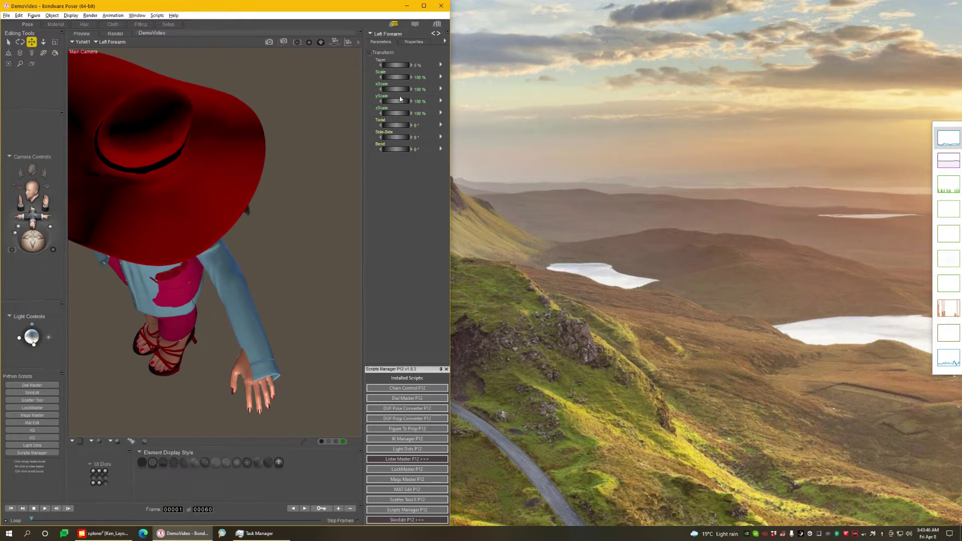
{"action": "left_click_drag", "start_coordinate": [396, 89], "coordinate": [390, 89]}
- Fit the left sleeve to the arm with a small Front-Back rotation of the upper arm and a forearm Bend of -6°
{"action": "middle_click_drag", "start_coordinate": [301, 215], "coordinate": [196, 321]}
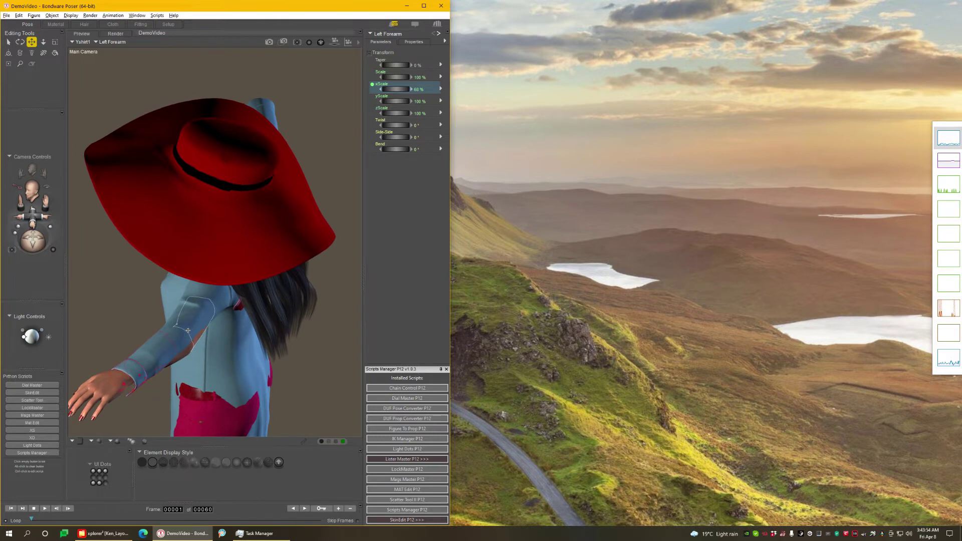
{"action": "left_click", "coordinate": [191, 328]}
{"action": "left_click_drag", "start_coordinate": [392, 137], "coordinate": [393, 137]}
{"action": "middle_click_drag", "start_coordinate": [345, 216], "coordinate": [267, 275]}
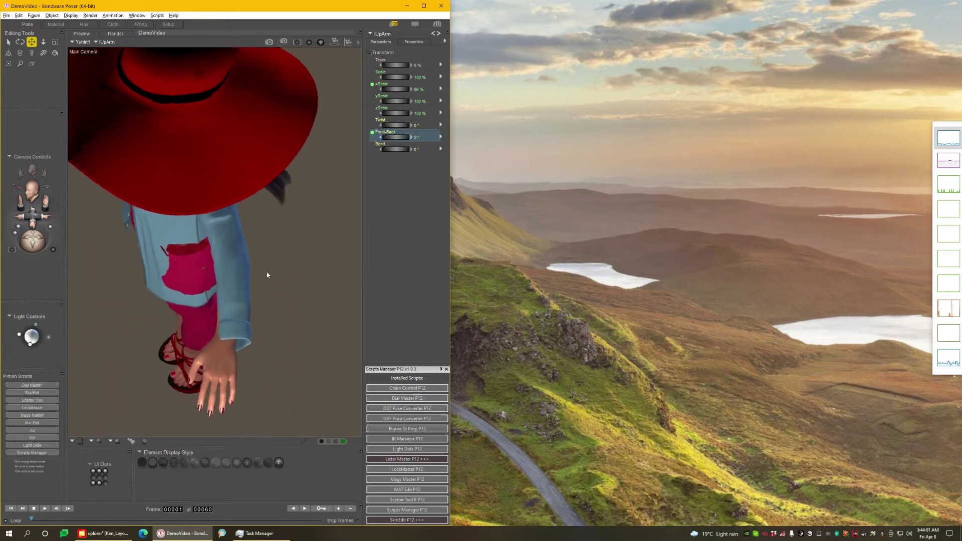
{"action": "left_click", "coordinate": [244, 325]}
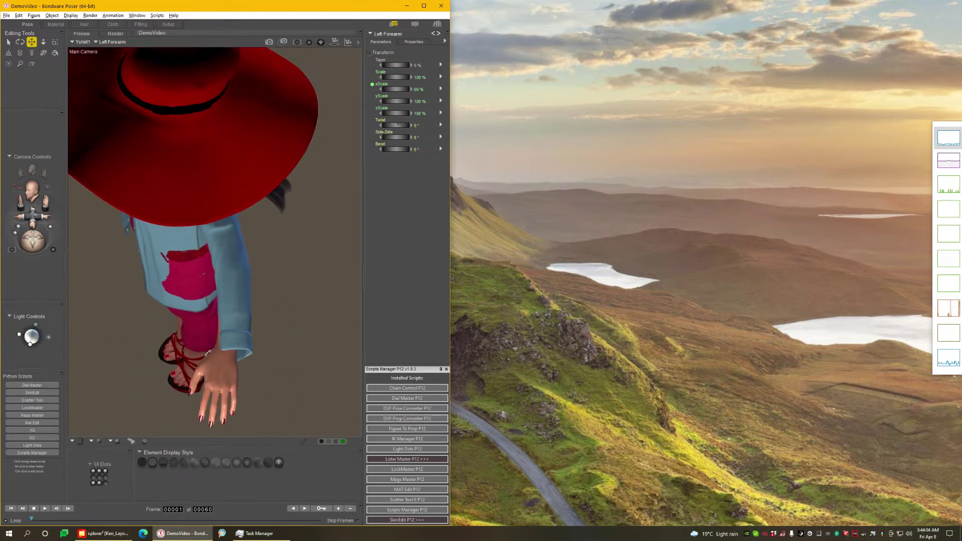
{"action": "left_click_drag", "start_coordinate": [208, 353], "coordinate": [239, 353]}
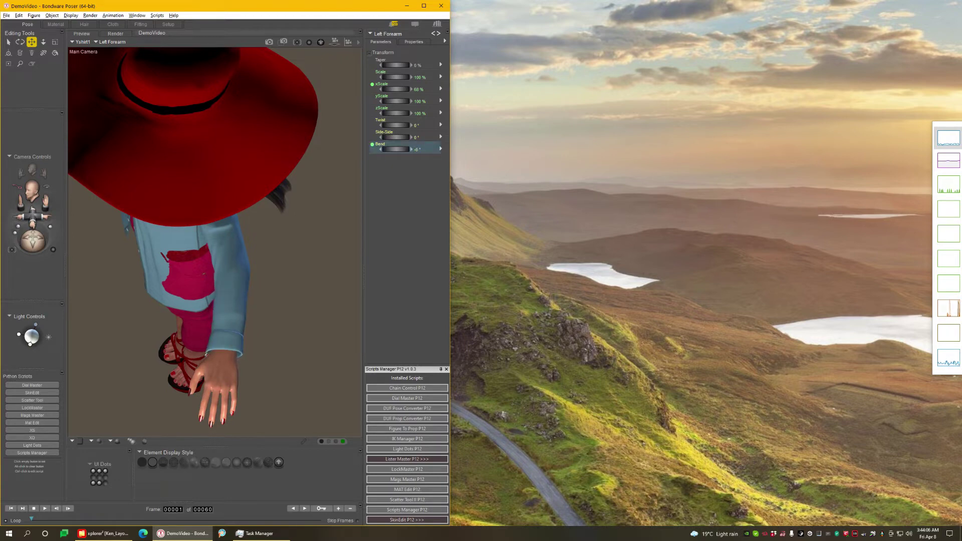
- Copy the shirt's left arm pose to the right arm with the Left Arm to Right Arm symmetry option
{"action": "key", "text": "ctrl+m"}
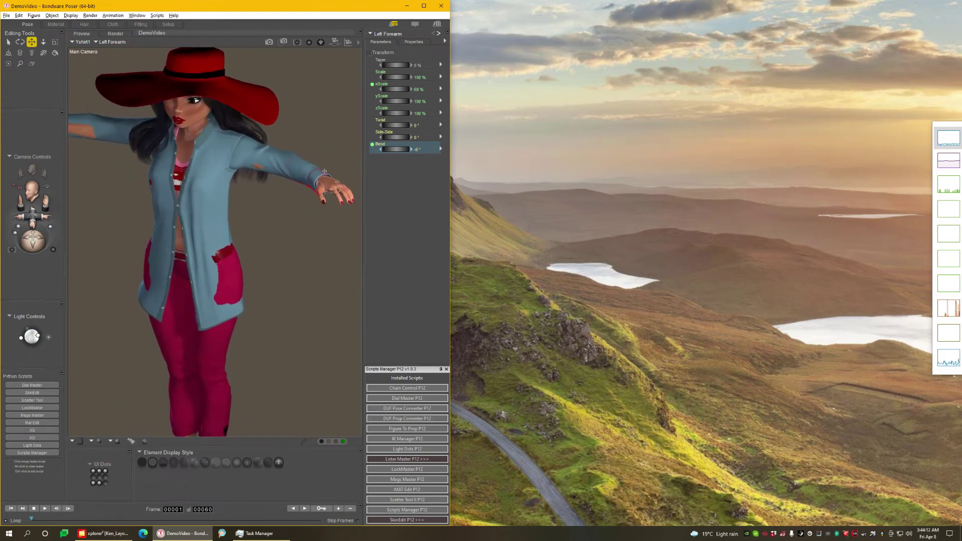
{"action": "right_click", "coordinate": [314, 179]}
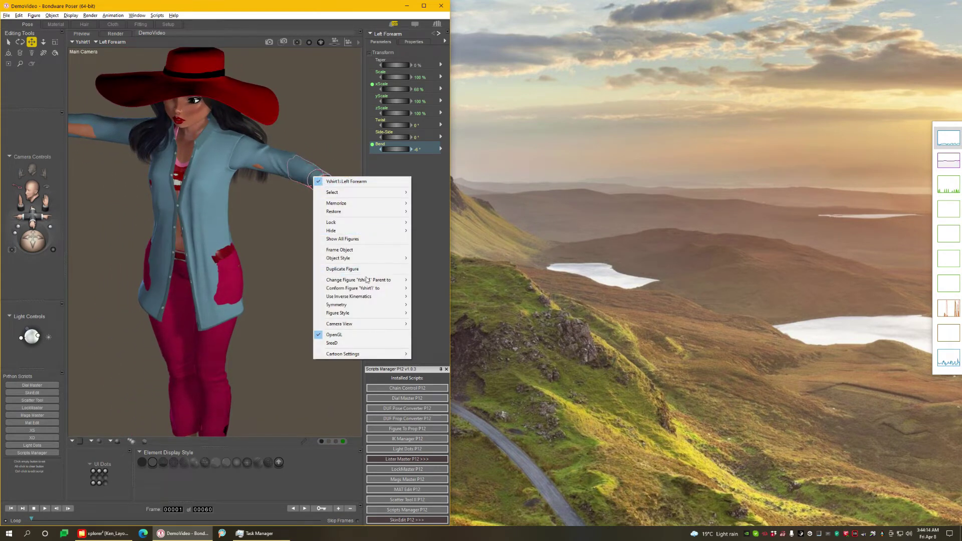
{"action": "mouse_move", "coordinate": [364, 305]}
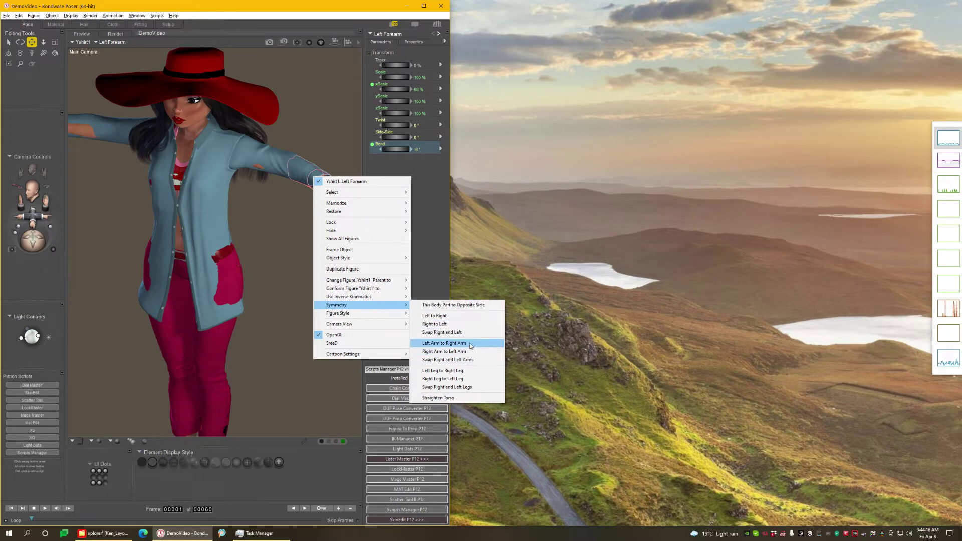
{"action": "left_click", "coordinate": [444, 343]}
- Adjust the Wide morph on the shirt's left buttock to loosen the fabric around the hip
{"action": "middle_click_drag", "start_coordinate": [351, 311], "coordinate": [358, 263]}
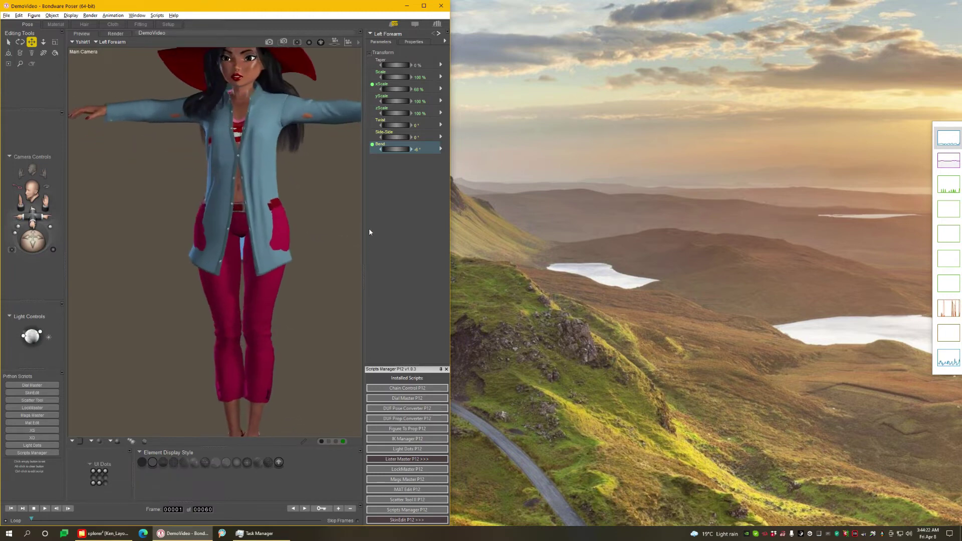
{"action": "left_click", "coordinate": [284, 244]}
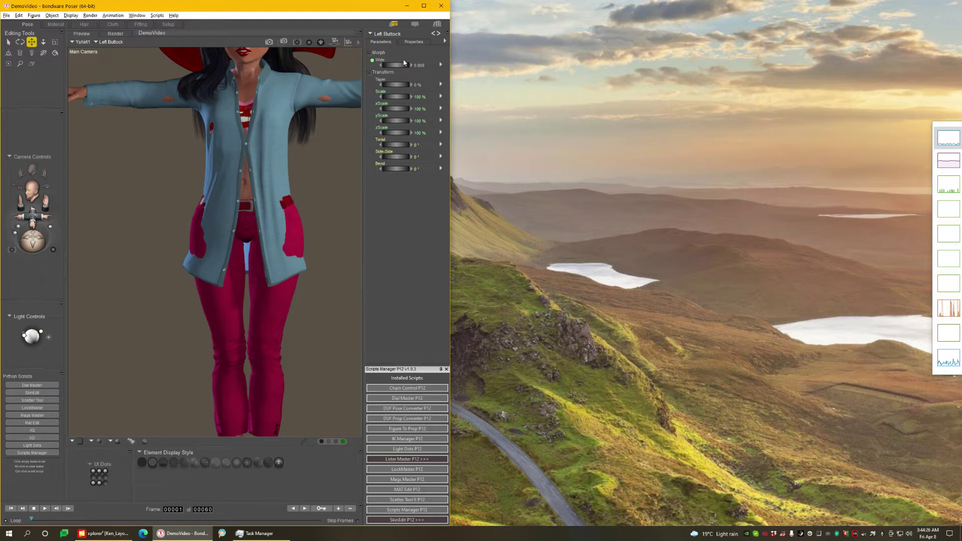
{"action": "mouse_move", "coordinate": [396, 65]}
{"action": "left_mouse_down"}
{"action": "mouse_move", "coordinate": [383, 65]}
{"action": "mouse_move", "coordinate": [401, 66]}
{"action": "left_mouse_up"}
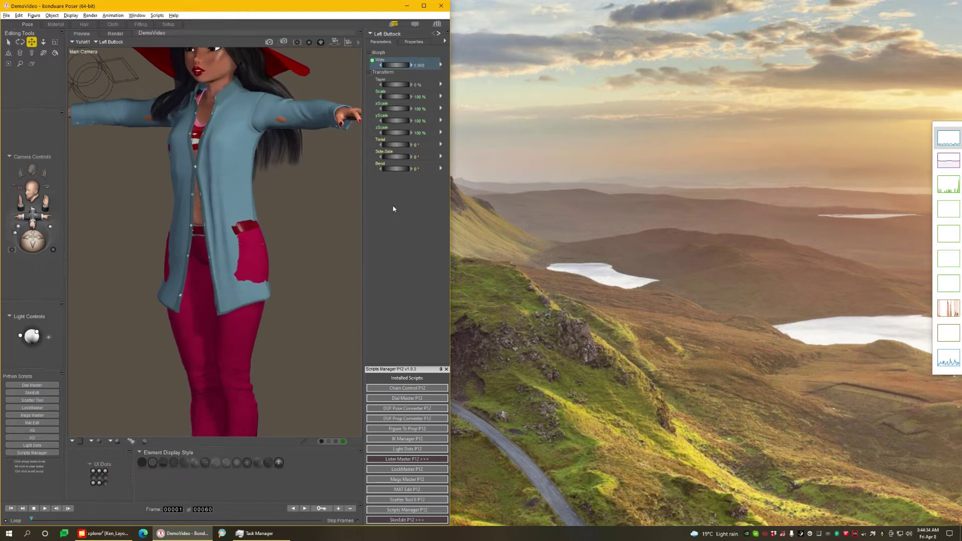
- Create a new shirt morph named Custom_Morph with the Morphing Tool
{"action": "left_click", "coordinate": [32, 64]}
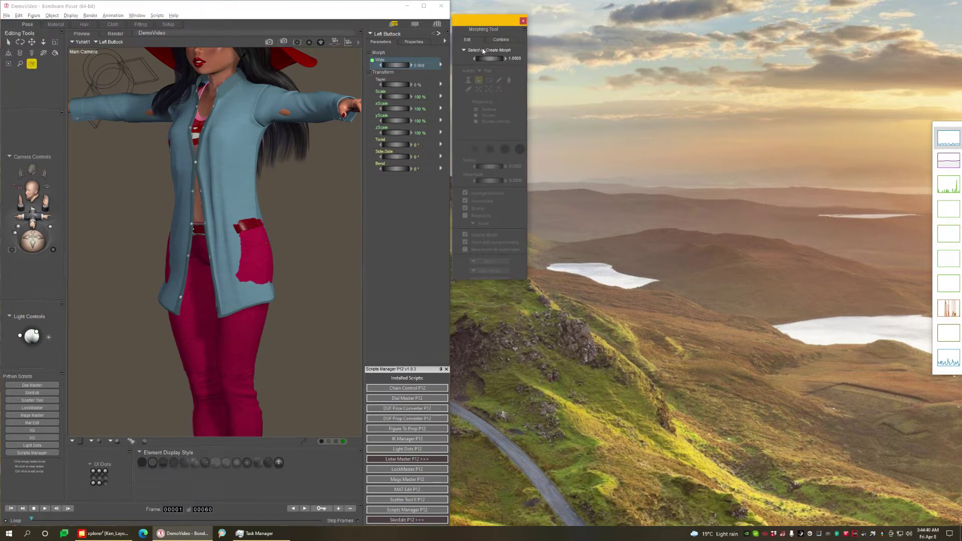
{"action": "left_click", "coordinate": [483, 50]}
{"action": "left_click", "coordinate": [488, 53]}
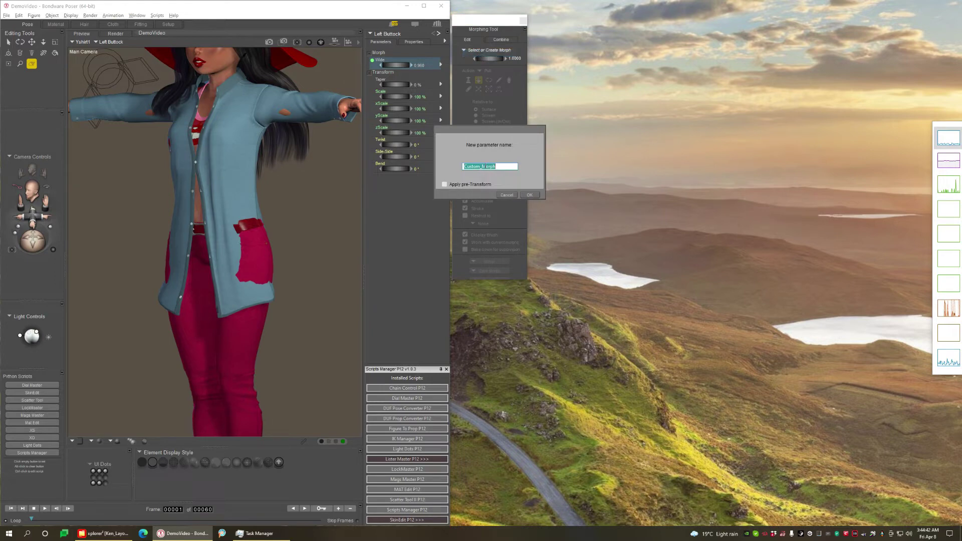
{"action": "left_click", "coordinate": [534, 198]}
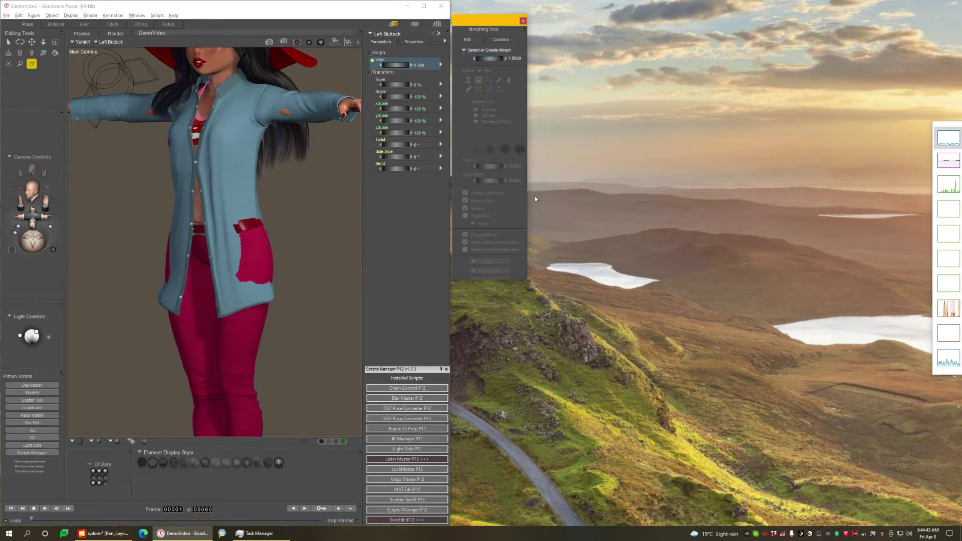
{"action": "left_click", "coordinate": [260, 224]}
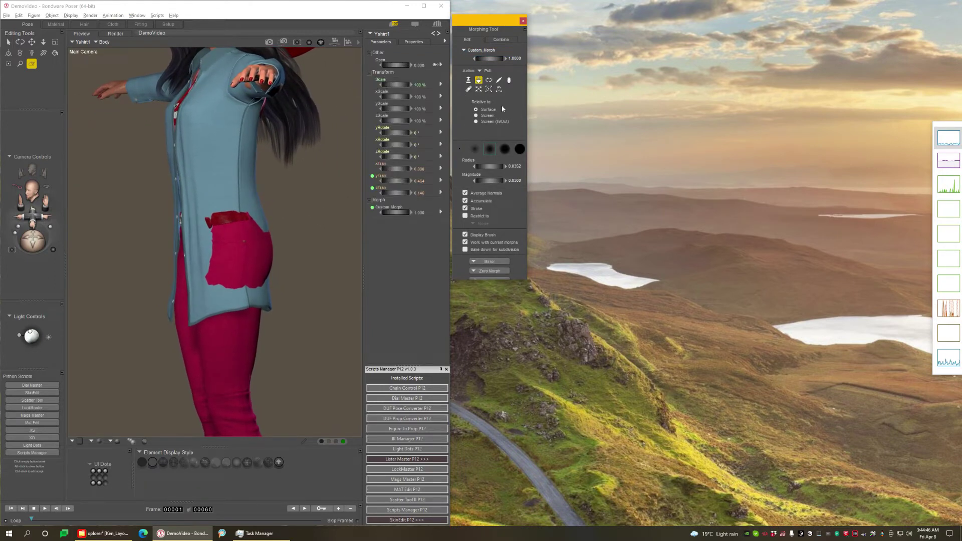
- Enlarge the Pull brush radius and pull the shirt outward over the left hip where the trousers poke through
{"action": "mouse_move", "coordinate": [245, 248]}
{"action": "left_mouse_down"}
{"action": "mouse_move", "coordinate": [205, 248]}
{"action": "mouse_move", "coordinate": [252, 246]}
{"action": "mouse_move", "coordinate": [235, 248]}
{"action": "left_mouse_up"}
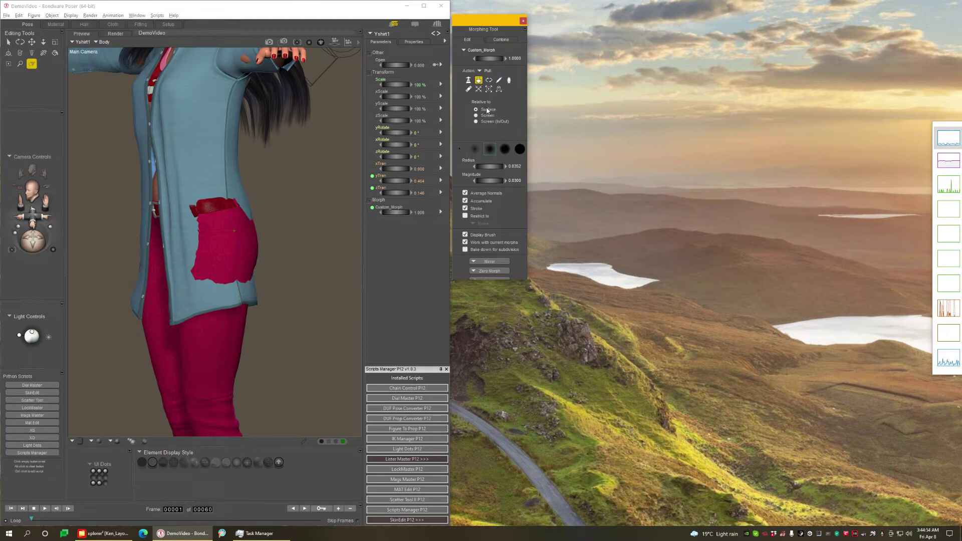
{"action": "middle_click_drag", "start_coordinate": [180, 209], "coordinate": [212, 205]}
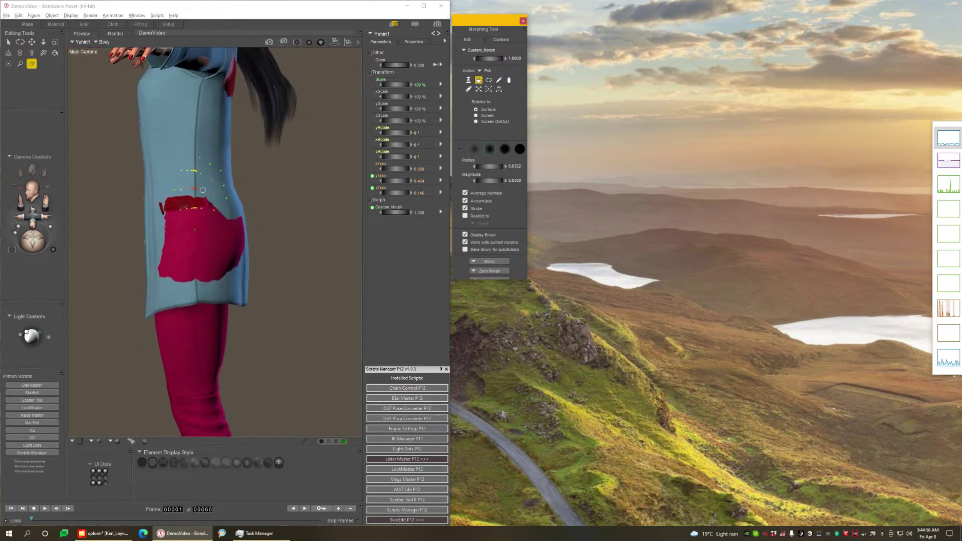
{"action": "right_click", "coordinate": [202, 190]}
{"action": "left_click", "coordinate": [490, 161]}
{"action": "left_click_drag", "start_coordinate": [490, 166], "coordinate": [493, 166]}
{"action": "left_click", "coordinate": [201, 219]}
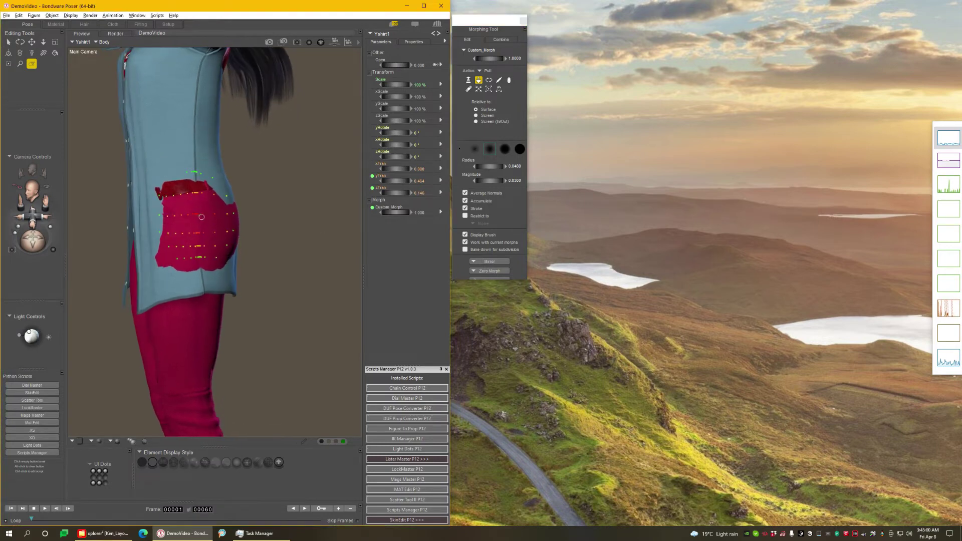
{"action": "mouse_move", "coordinate": [188, 206]}
{"action": "left_mouse_down"}
{"action": "mouse_move", "coordinate": [170, 206]}
{"action": "mouse_move", "coordinate": [198, 249]}
{"action": "mouse_move", "coordinate": [159, 255]}
{"action": "mouse_move", "coordinate": [207, 221]}
{"action": "mouse_move", "coordinate": [206, 231]}
{"action": "mouse_move", "coordinate": [216, 211]}
{"action": "mouse_move", "coordinate": [190, 225]}
{"action": "mouse_move", "coordinate": [203, 244]}
{"action": "mouse_move", "coordinate": [213, 240]}
{"action": "left_mouse_up"}
{"action": "middle_click_drag", "start_coordinate": [242, 247], "coordinate": [154, 226]}
{"action": "mouse_move", "coordinate": [156, 223]}
{"action": "left_mouse_down"}
{"action": "mouse_move", "coordinate": [129, 230]}
{"action": "mouse_move", "coordinate": [147, 223]}
{"action": "left_mouse_up"}
{"action": "mouse_move", "coordinate": [166, 219]}
{"action": "left_mouse_down"}
{"action": "mouse_move", "coordinate": [162, 228]}
{"action": "mouse_move", "coordinate": [170, 206]}
{"action": "left_mouse_up"}
- Pull the shirt outward on the upper back near the left armpit, where the tank top pokes through
{"action": "middle_click_drag", "start_coordinate": [170, 205], "coordinate": [208, 212]}
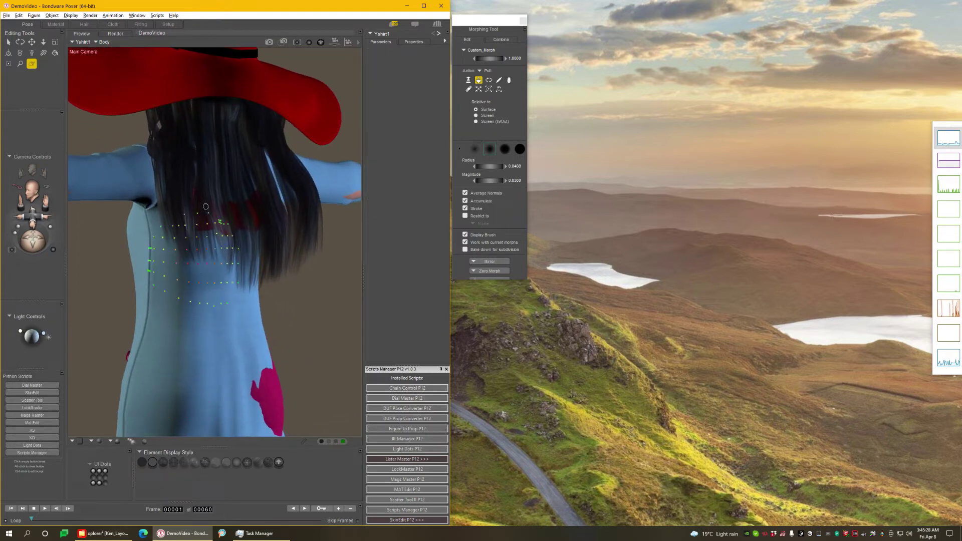
{"action": "mouse_move", "coordinate": [223, 223]}
{"action": "middle_mouse_down"}
{"action": "mouse_move", "coordinate": [193, 279]}
{"action": "mouse_move", "coordinate": [221, 279]}
{"action": "mouse_move", "coordinate": [176, 266]}
{"action": "mouse_move", "coordinate": [163, 245]}
{"action": "middle_mouse_up"}
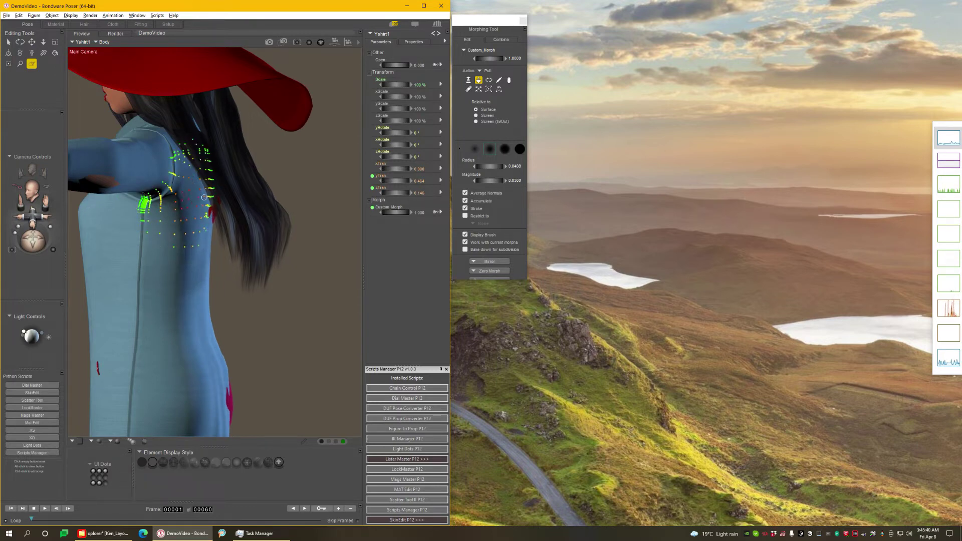
{"action": "mouse_move", "coordinate": [208, 204]}
{"action": "left_mouse_down"}
{"action": "mouse_move", "coordinate": [188, 266]}
{"action": "mouse_move", "coordinate": [189, 253]}
{"action": "mouse_move", "coordinate": [195, 290]}
{"action": "mouse_move", "coordinate": [206, 229]}
{"action": "mouse_move", "coordinate": [247, 162]}
{"action": "mouse_move", "coordinate": [230, 173]}
{"action": "left_mouse_up"}
- Reduce the Pull brush radius and pull the left upper sleeve outward over the exposed arm, undoing the last stroke
{"action": "left_click", "coordinate": [230, 174]}
{"action": "right_click", "coordinate": [230, 183]}
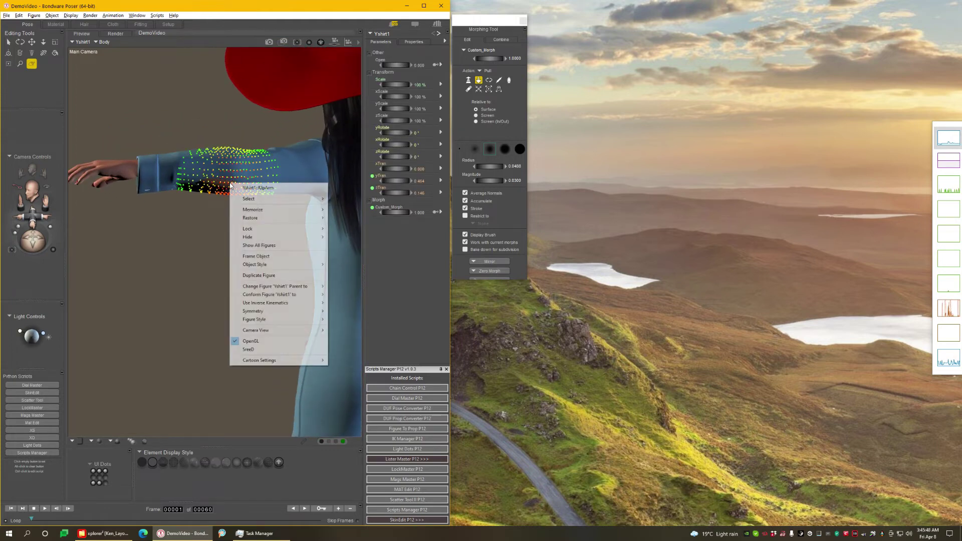
{"action": "left_click", "coordinate": [495, 172]}
{"action": "left_click_drag", "start_coordinate": [489, 166], "coordinate": [483, 166]}
{"action": "mouse_move", "coordinate": [281, 173]}
{"action": "left_mouse_down"}
{"action": "mouse_move", "coordinate": [194, 149]}
{"action": "mouse_move", "coordinate": [211, 161]}
{"action": "left_mouse_up"}
{"action": "left_click_drag", "start_coordinate": [275, 242], "coordinate": [210, 149]}
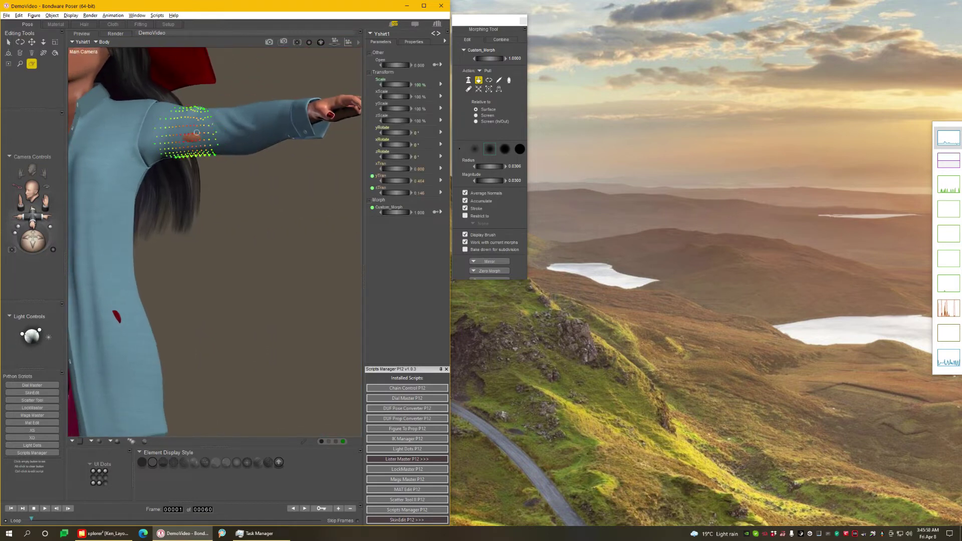
{"action": "key", "text": "ctrl+z"}
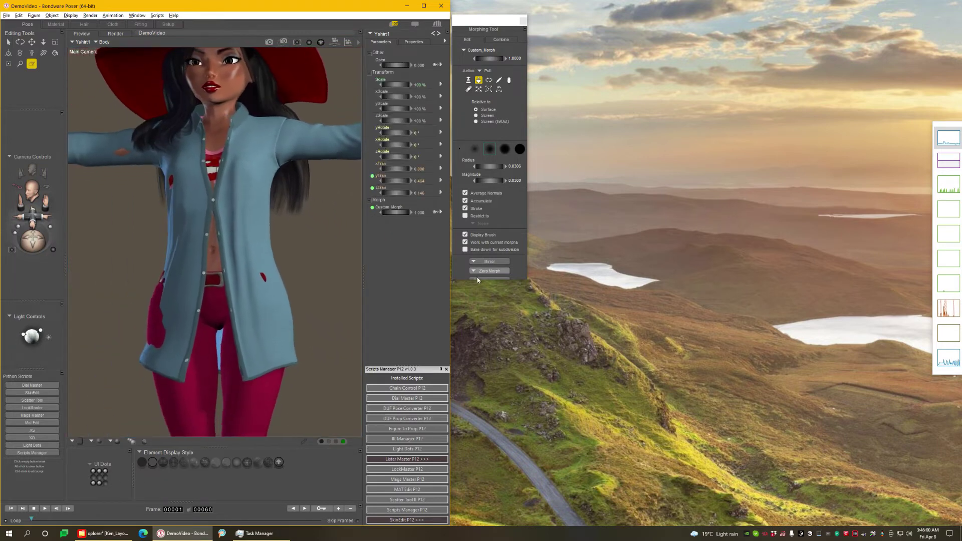
- Mirror the shirt morph from left to right, and pull out the remaining poke-through spots on the shirt's right side and lower back
{"action": "left_click", "coordinate": [493, 261]}
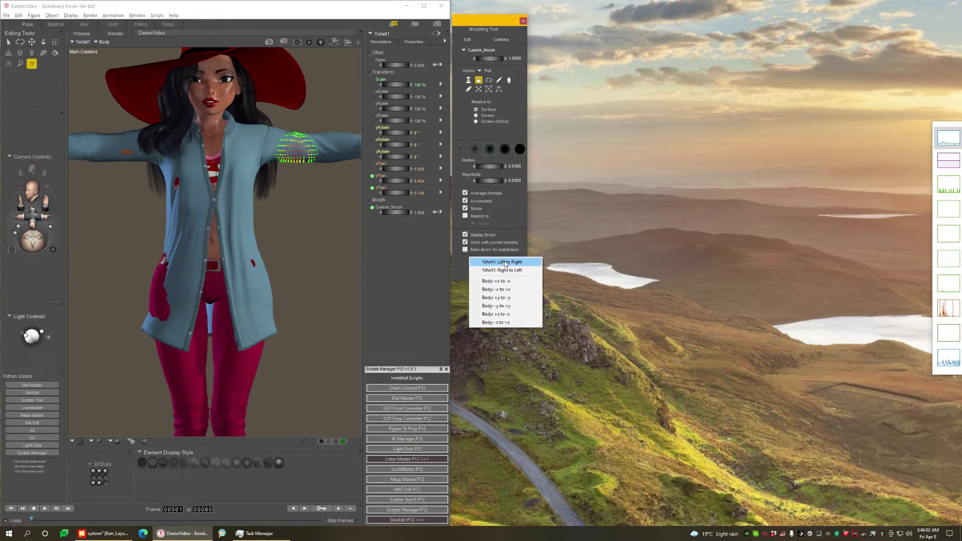
{"action": "left_click", "coordinate": [504, 262]}
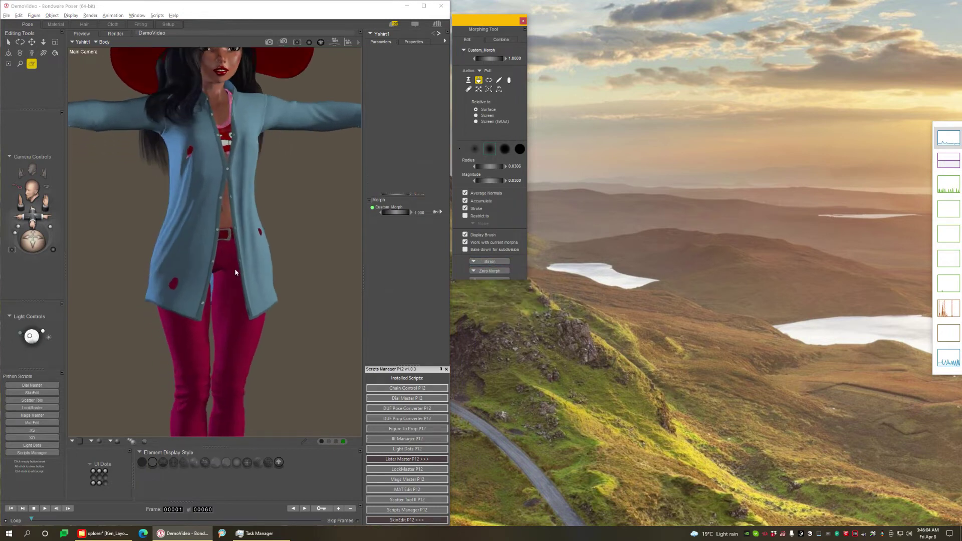
{"action": "left_click", "coordinate": [209, 268]}
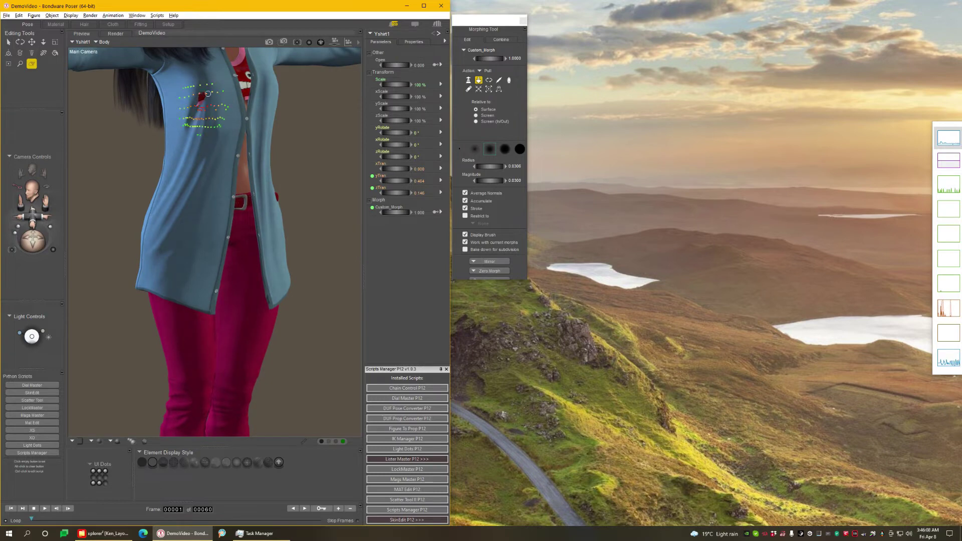
{"action": "middle_click_drag", "start_coordinate": [197, 103], "coordinate": [220, 191]}
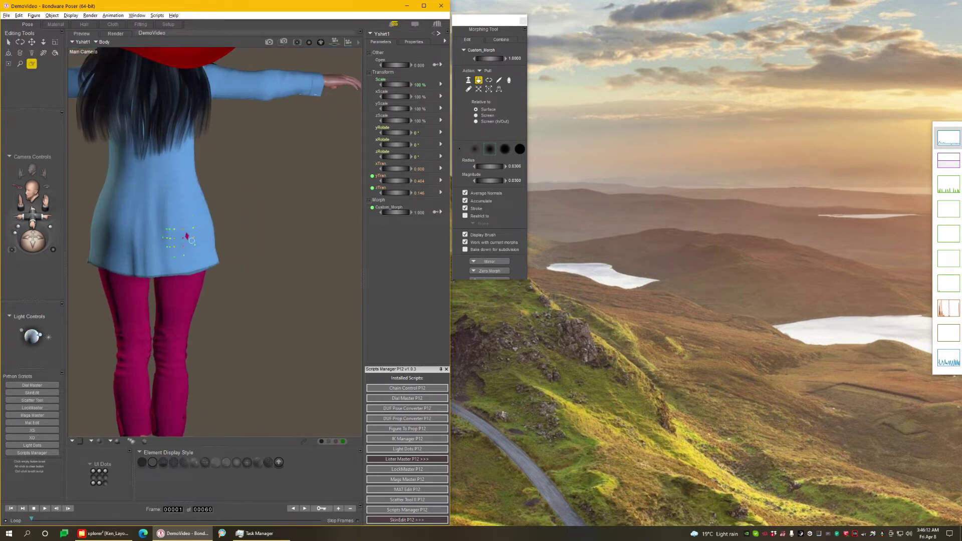
{"action": "mouse_move", "coordinate": [201, 214]}
{"action": "middle_mouse_down"}
{"action": "mouse_move", "coordinate": [265, 244]}
{"action": "mouse_move", "coordinate": [330, 175]}
{"action": "middle_mouse_up"}
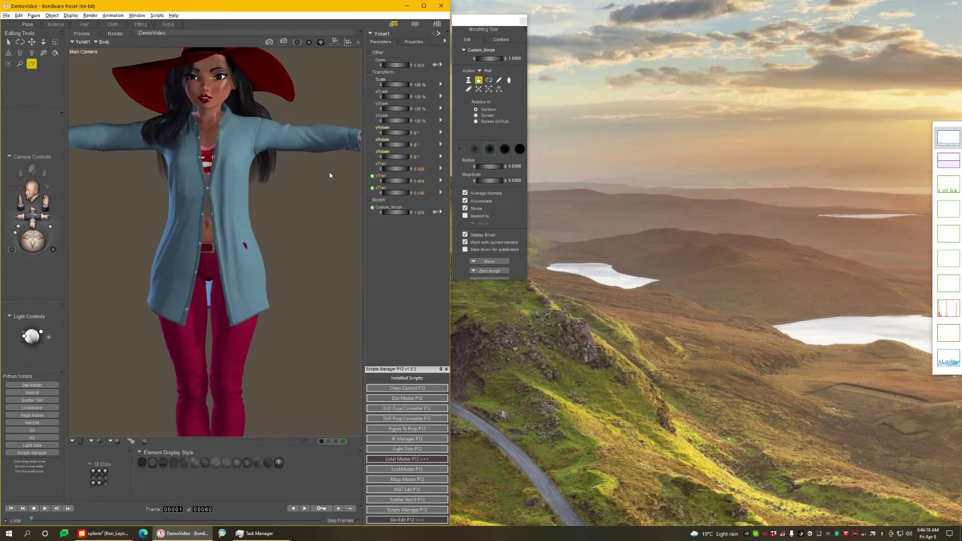
{"action": "left_click", "coordinate": [523, 20]}
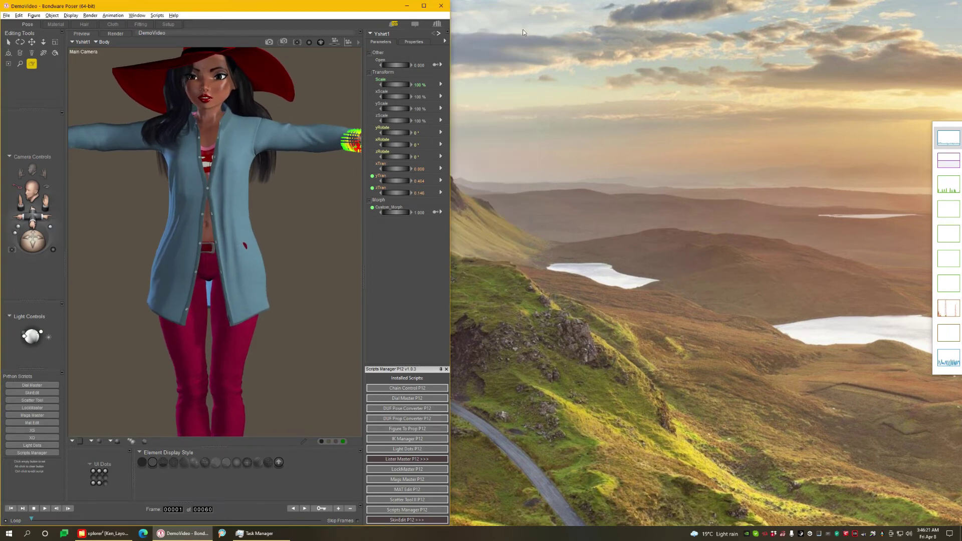
- Convert the Yshirt1 figure to a prop with Figure To Prop, using modified geometry, deleting the source figure and welding the geometry
{"action": "left_click", "coordinate": [408, 429]}
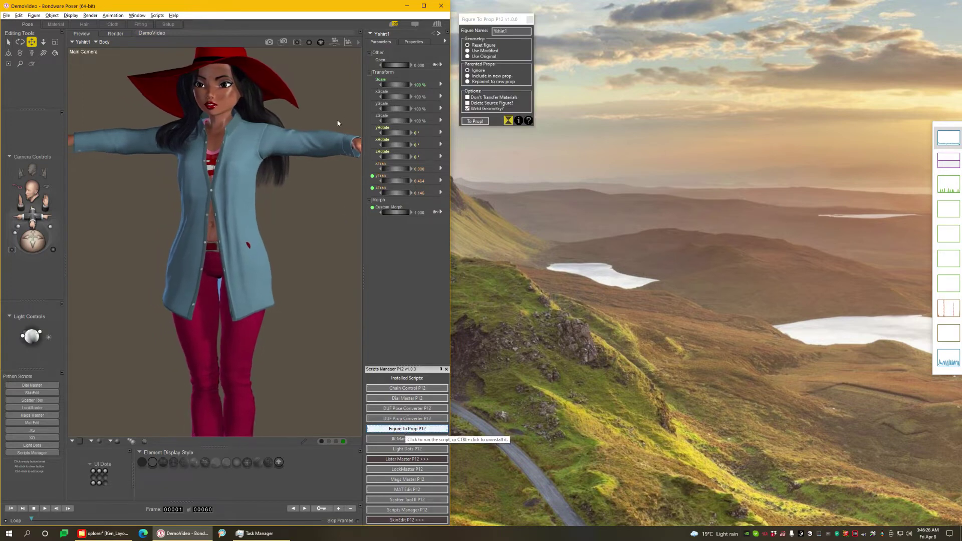
{"action": "left_click", "coordinate": [496, 33]}
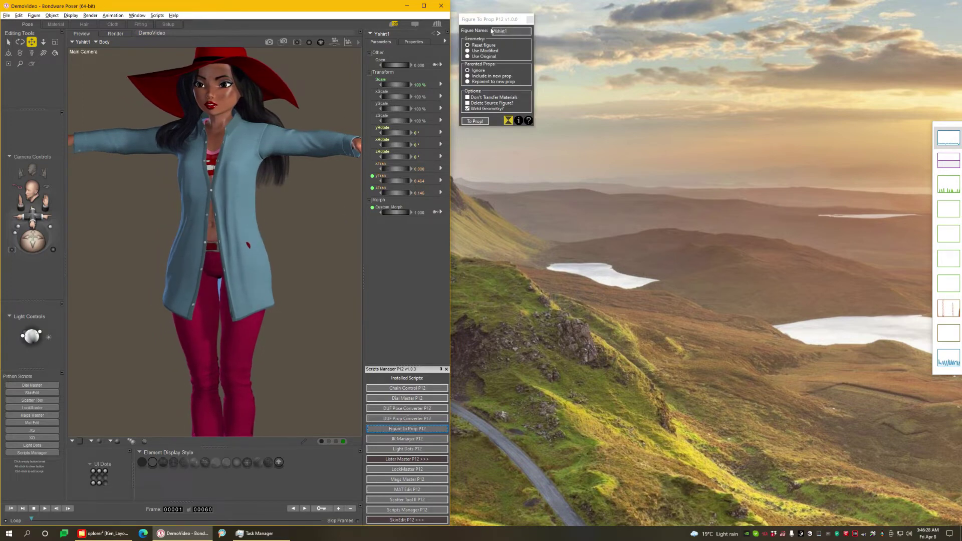
{"action": "left_click", "coordinate": [481, 52]}
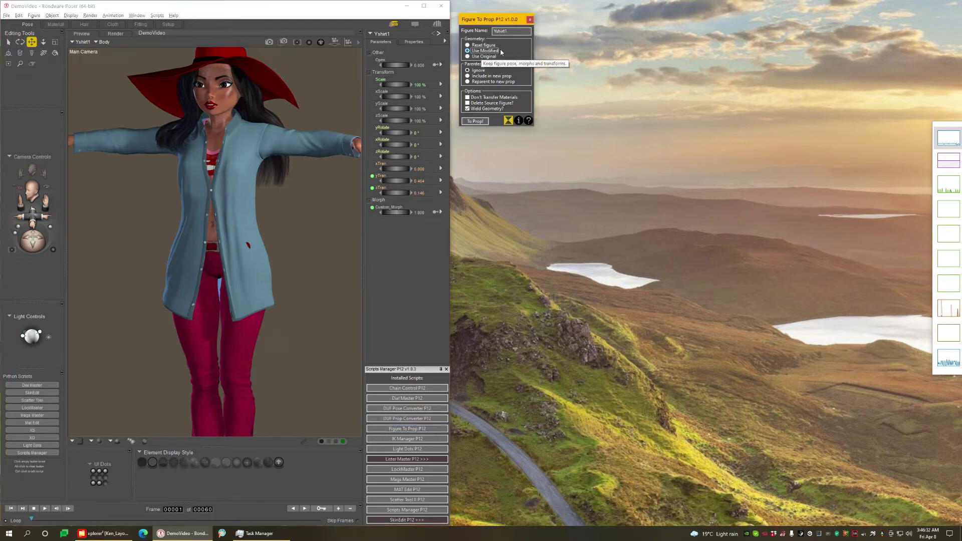
{"action": "left_click", "coordinate": [486, 105]}
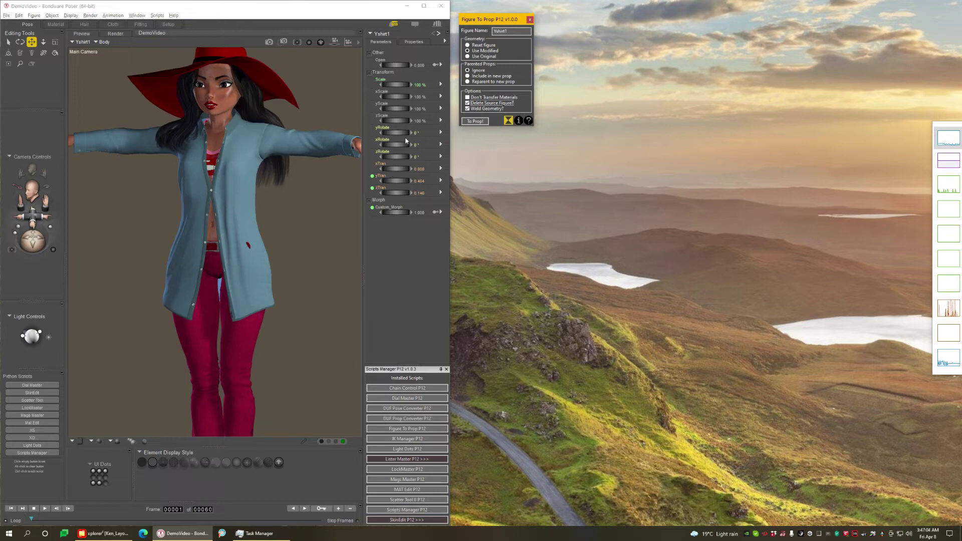
{"action": "left_click", "coordinate": [472, 121]}
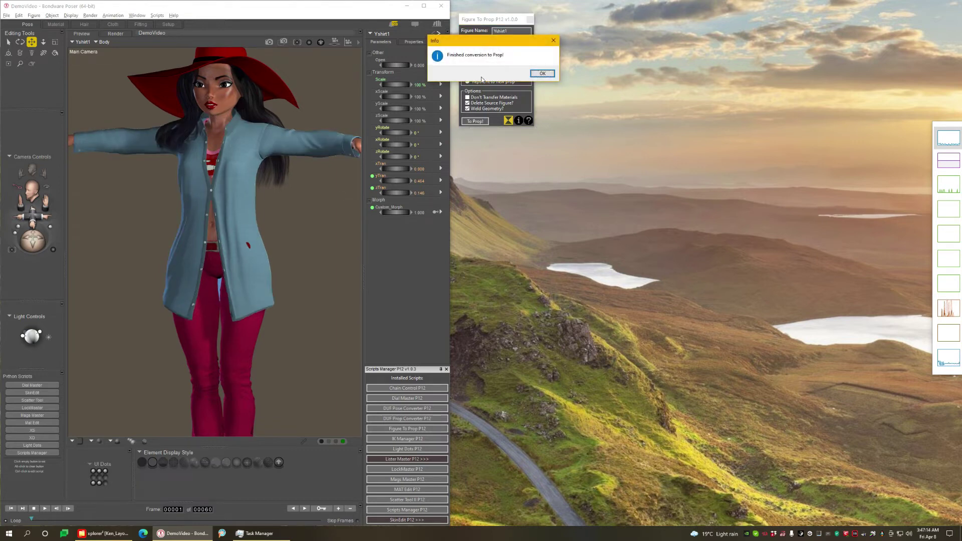
{"action": "left_click", "coordinate": [542, 73]}
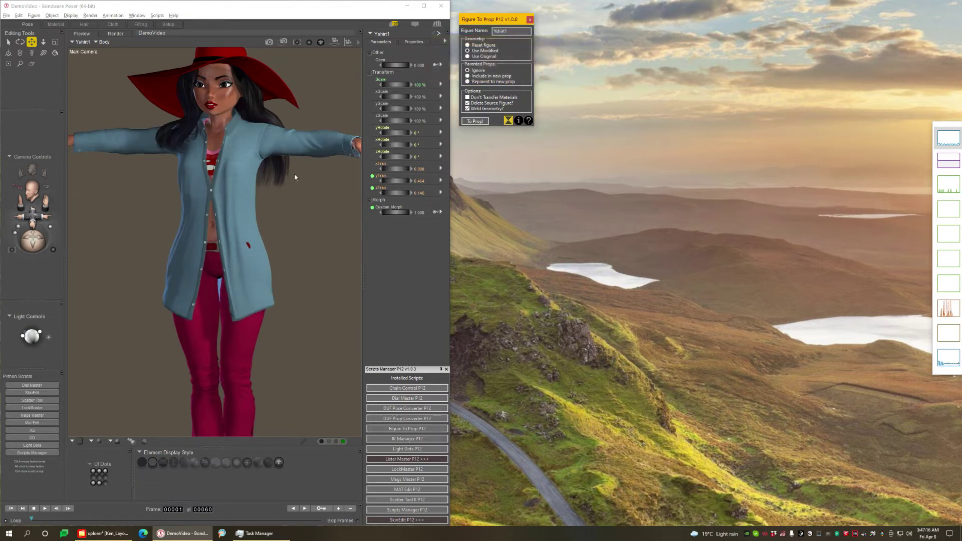
- Try moving the converted Yshirt1 prop away from the character, and undo the move
{"action": "left_click", "coordinate": [218, 160]}
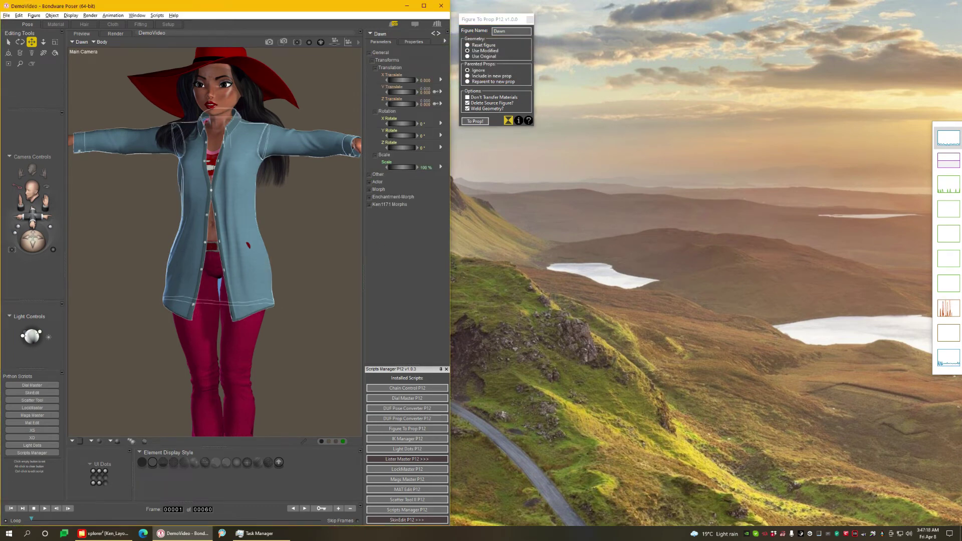
{"action": "left_click_drag", "start_coordinate": [219, 161], "coordinate": [306, 220]}
{"action": "key", "text": "ctrl+z"}
{"action": "middle_click_drag", "start_coordinate": [349, 249], "coordinate": [301, 242]}
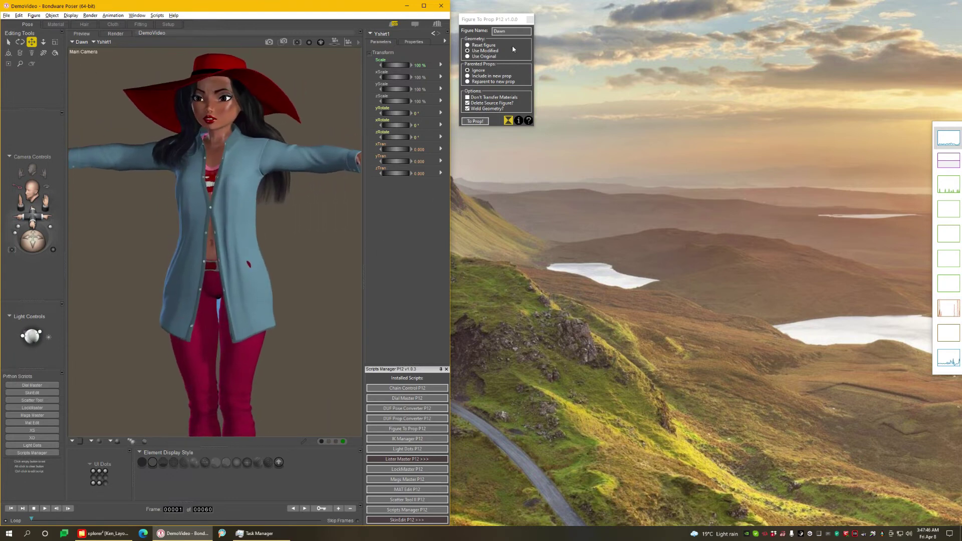
- Close the script windows, create the cloth simulation Sim_1 in the Cloth room and clothify the Yshirt1 prop
{"action": "left_click", "coordinate": [529, 19]}
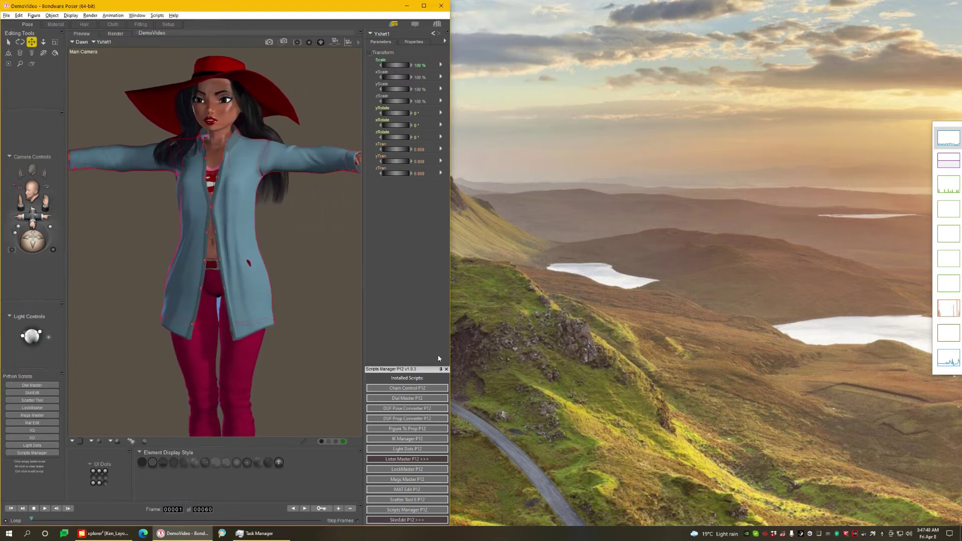
{"action": "left_click", "coordinate": [446, 369]}
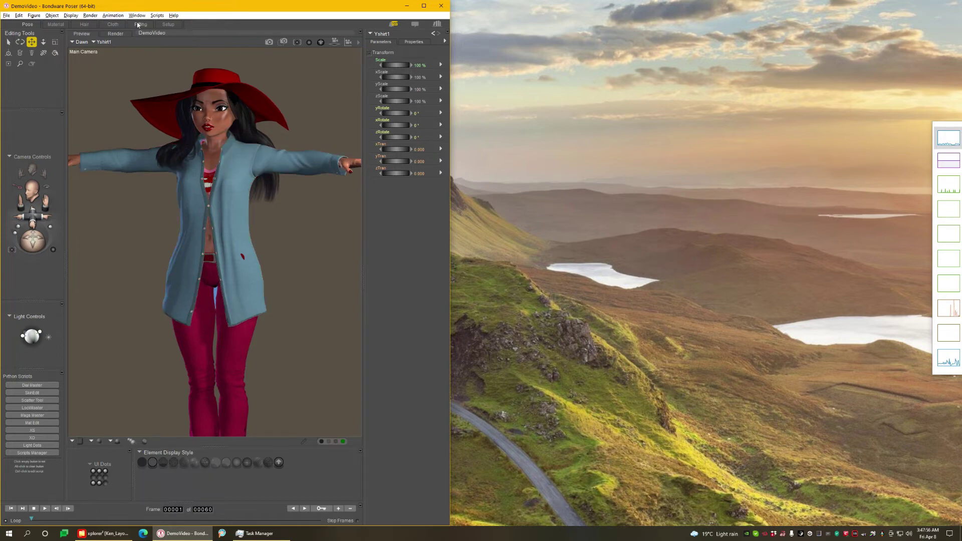
{"action": "left_click", "coordinate": [113, 25]}
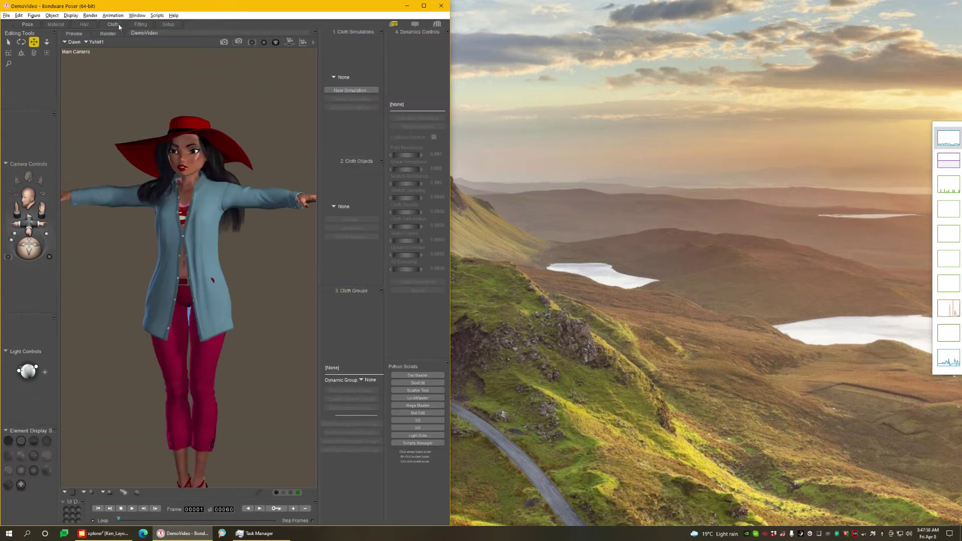
{"action": "left_click", "coordinate": [357, 89]}
{"action": "left_click", "coordinate": [327, 70]}
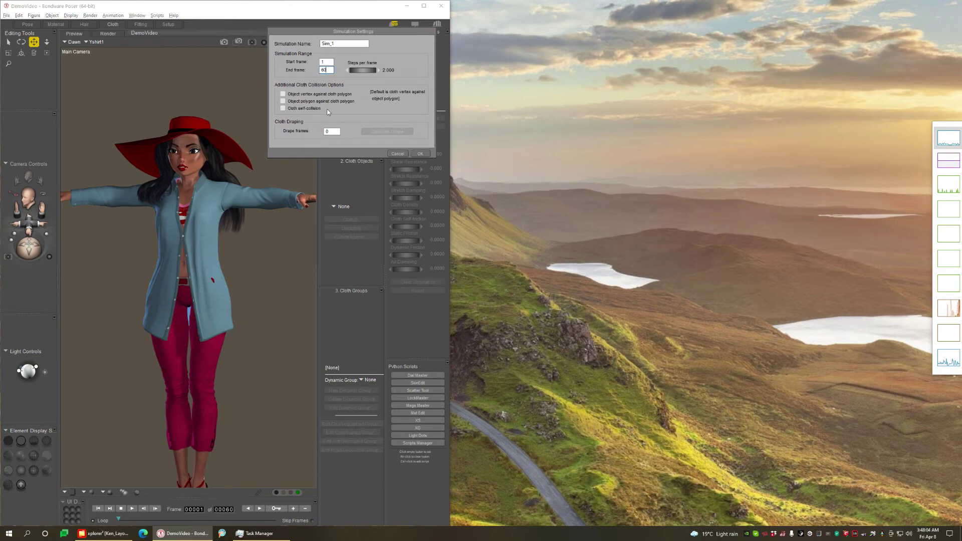
{"action": "left_click", "coordinate": [419, 153]}
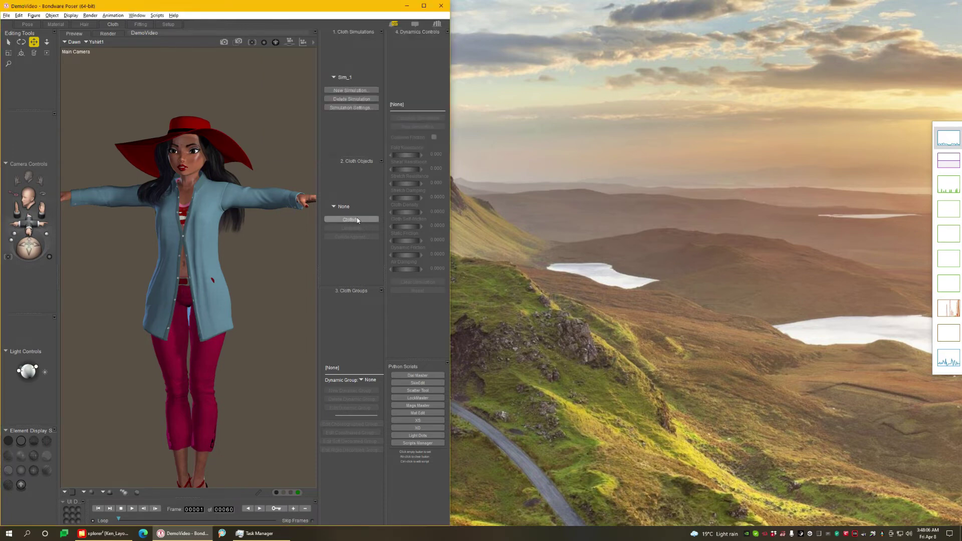
{"action": "left_click", "coordinate": [355, 221]}
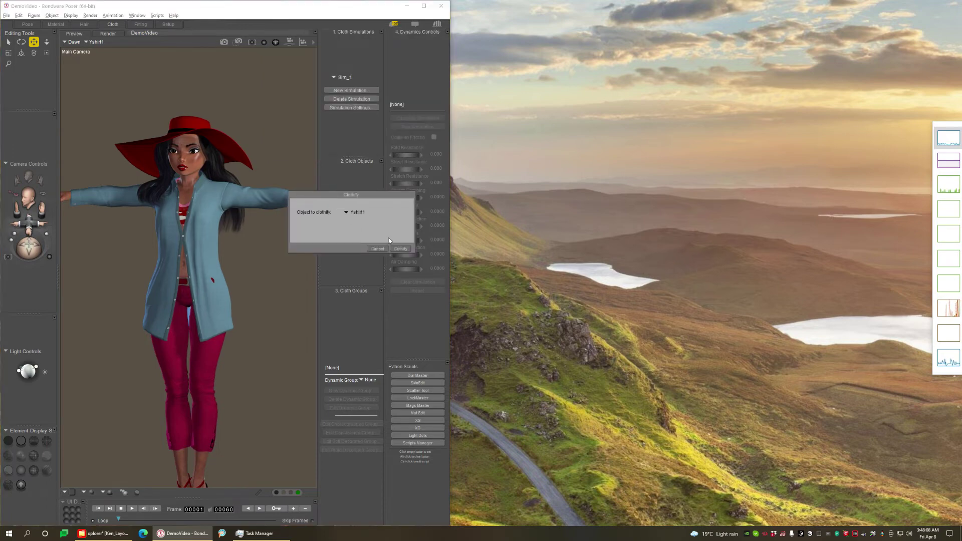
{"action": "left_click", "coordinate": [403, 249]}
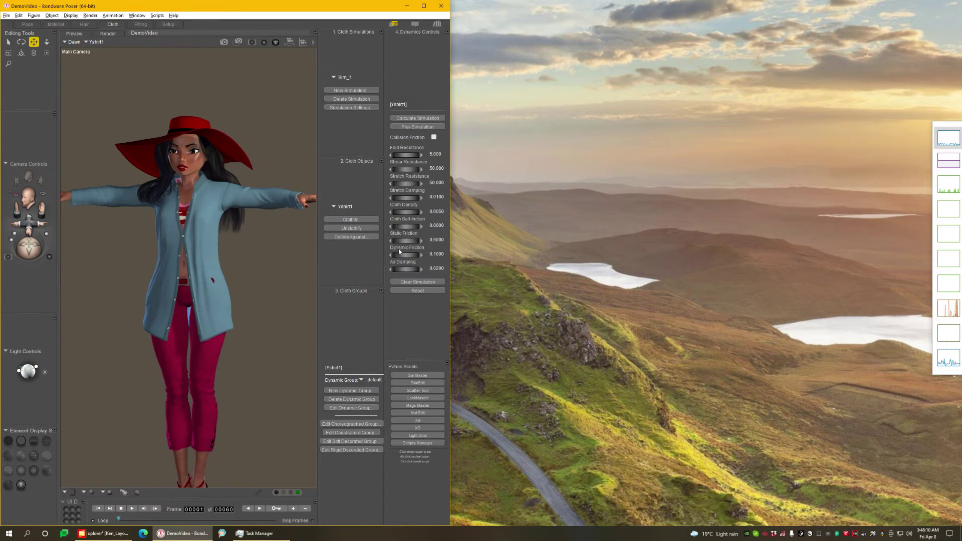
- Add Dawn to the shirt's collision objects, excluding the Head with its hat and hair
{"action": "left_click", "coordinate": [358, 238]}
{"action": "left_click", "coordinate": [397, 185]}
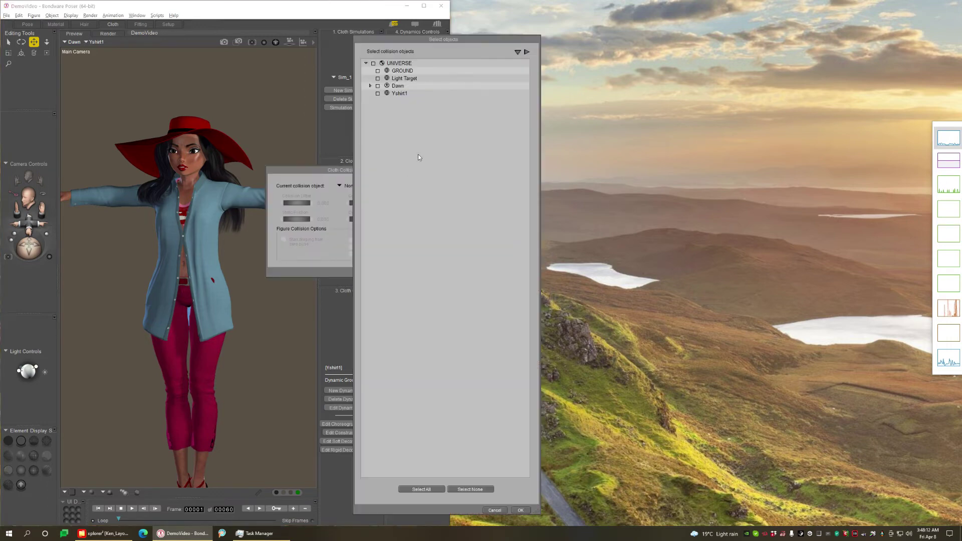
{"action": "left_click", "coordinate": [370, 86]}
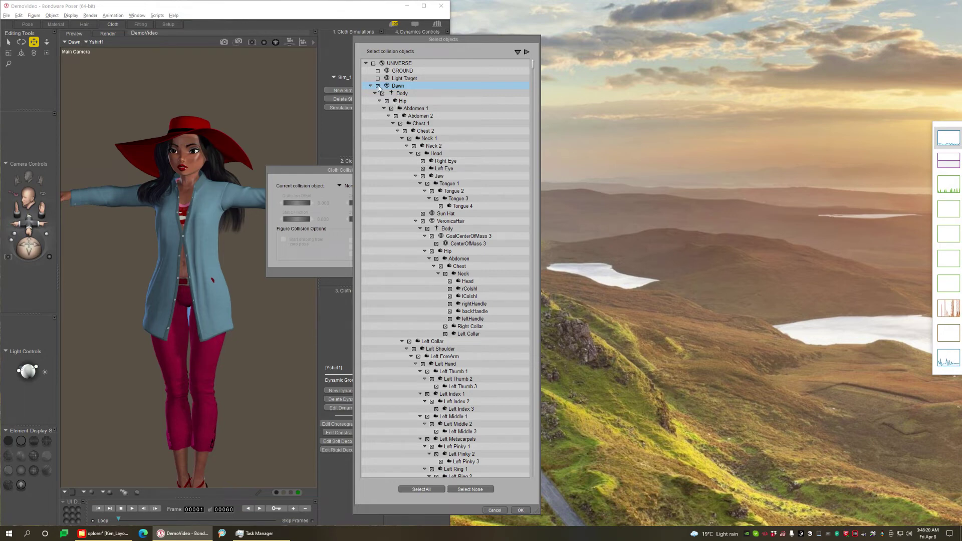
{"action": "left_click", "coordinate": [418, 154]}
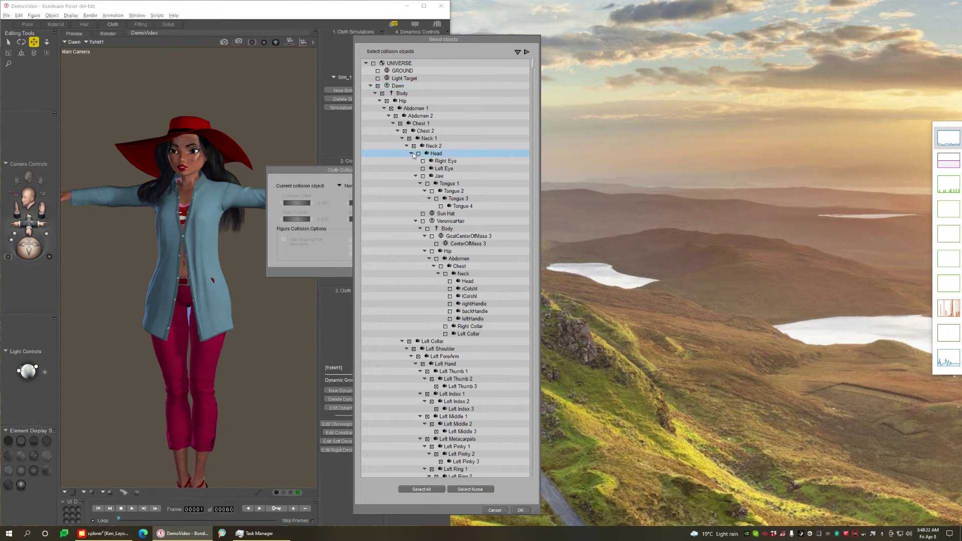
{"action": "left_click", "coordinate": [411, 154]}
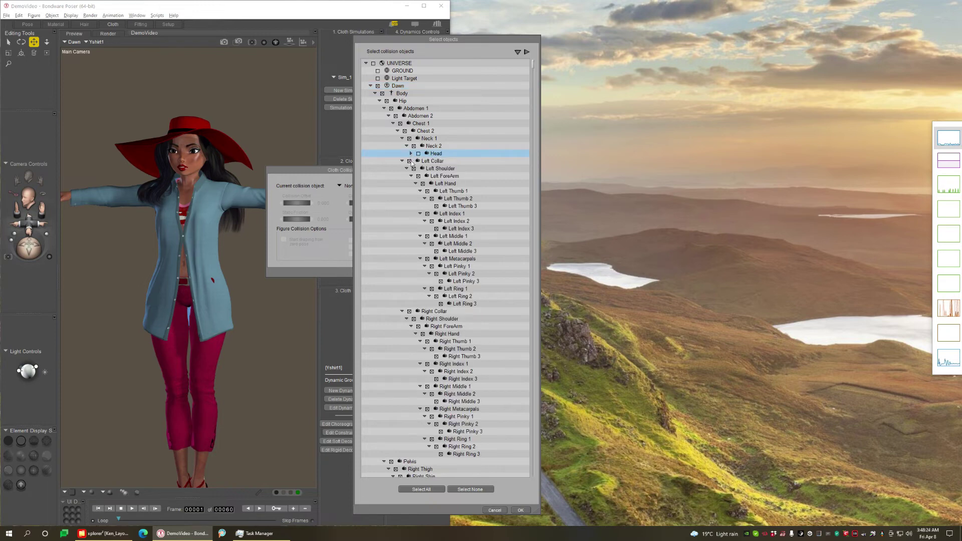
- Exclude Dawn's left and right hands, including the fingers, from the collision objects and collapse both hand branches
{"action": "left_click", "coordinate": [422, 184]}
{"action": "left_click", "coordinate": [415, 184]}
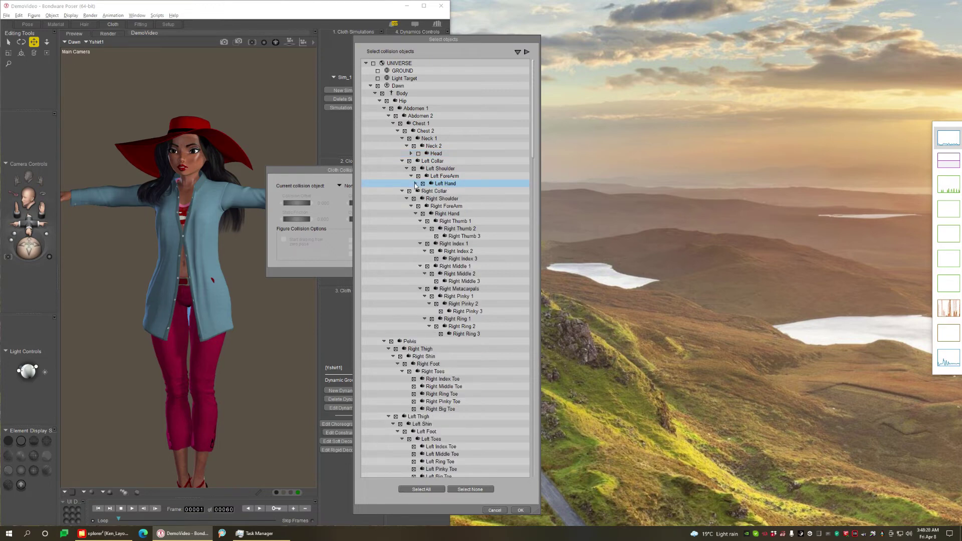
{"action": "left_click", "coordinate": [422, 214]}
{"action": "left_click", "coordinate": [415, 214]}
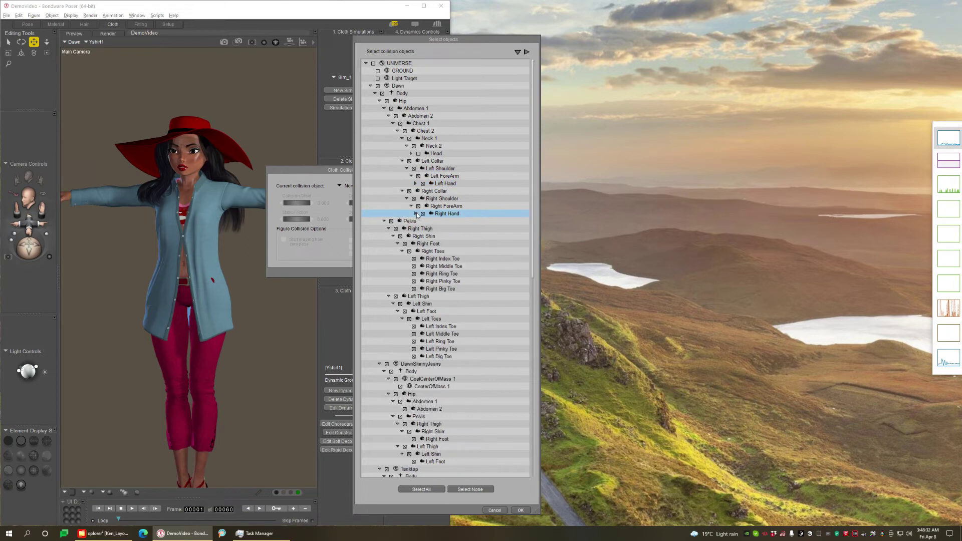
- Exclude Dawn's right and left shins with their feet from the collision objects and collapse both thigh branches
{"action": "left_click", "coordinate": [400, 236]}
{"action": "left_click", "coordinate": [393, 236]}
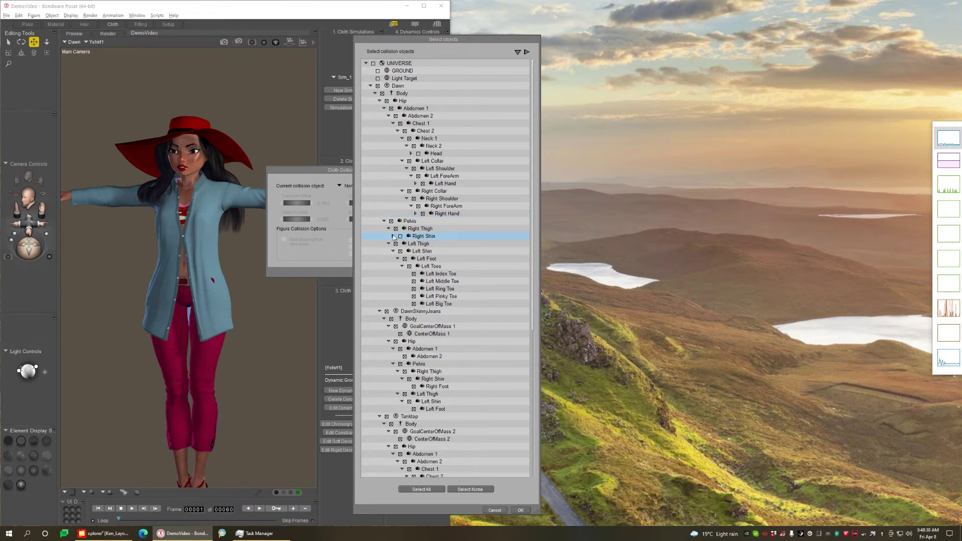
{"action": "left_click", "coordinate": [388, 228]}
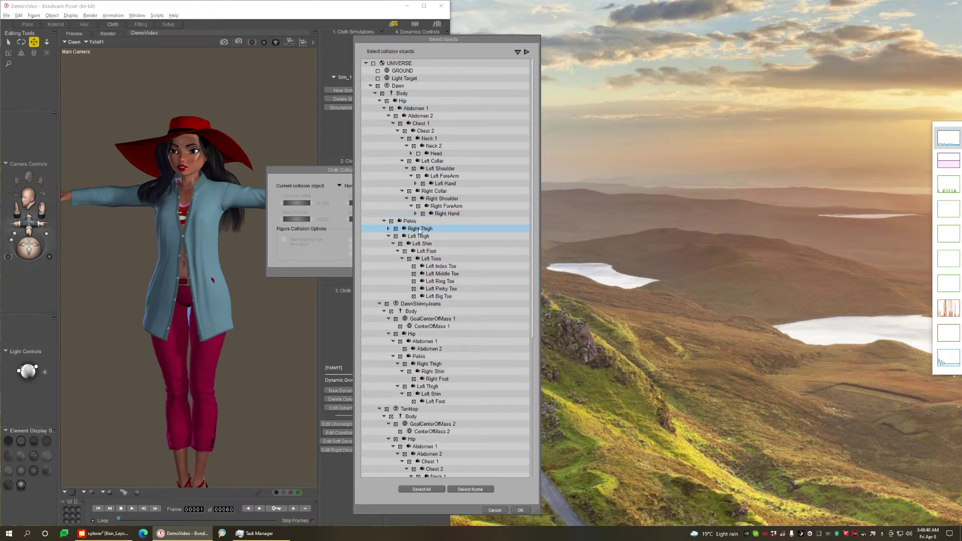
{"action": "left_click", "coordinate": [400, 244]}
{"action": "left_click", "coordinate": [388, 236]}
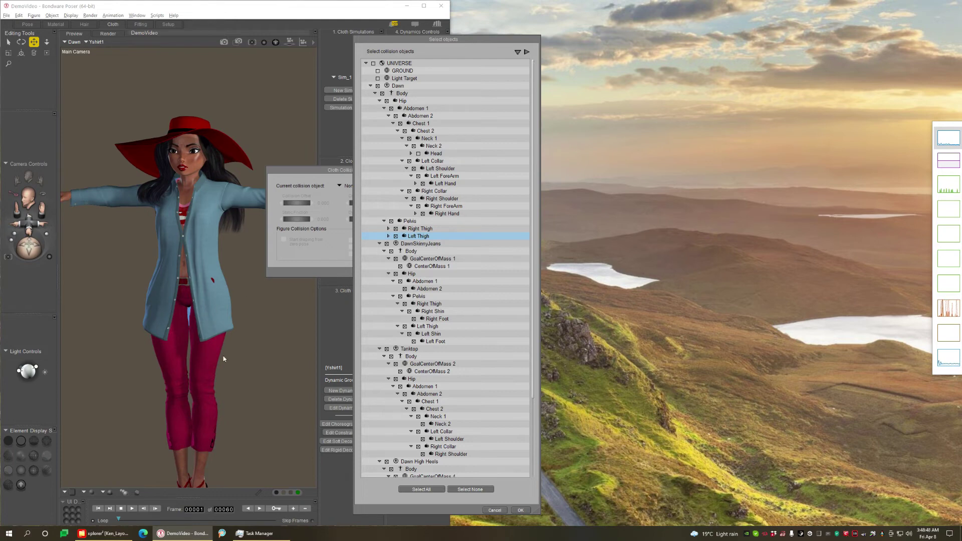
- Exclude Abdomen 2 and both shins with their feet of DawnSkinnyJeans from the collision objects, and collapse that figure
{"action": "left_click", "coordinate": [405, 288]}
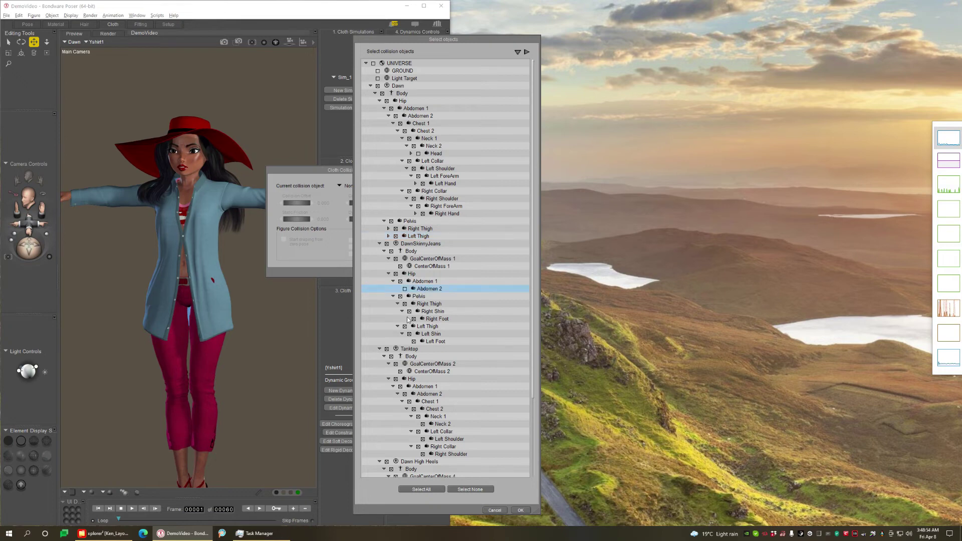
{"action": "left_click", "coordinate": [410, 311]}
{"action": "left_click", "coordinate": [409, 334]}
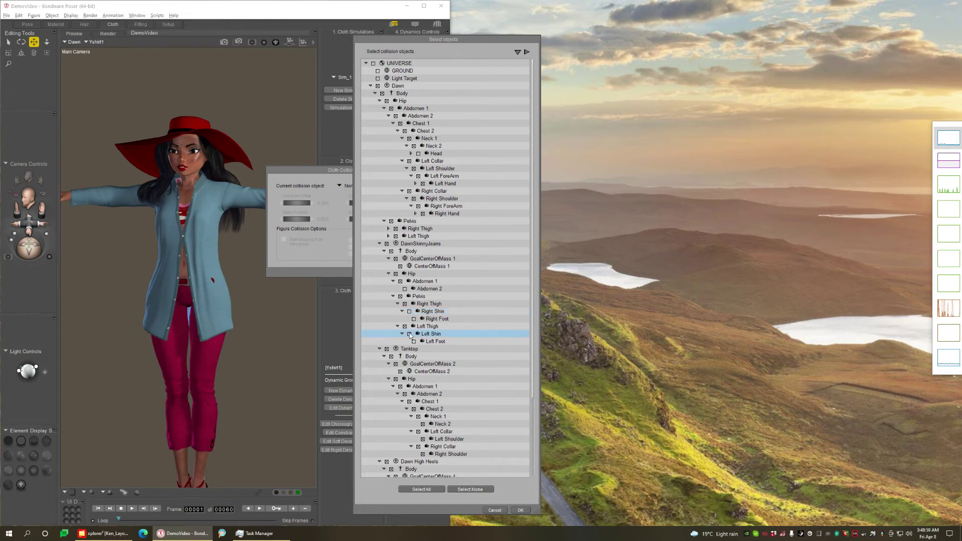
{"action": "left_click", "coordinate": [379, 244]}
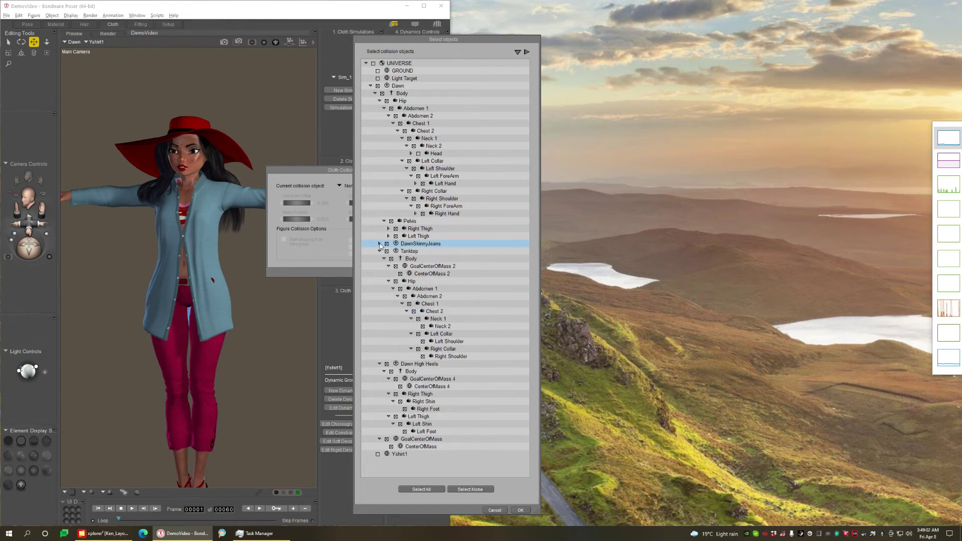
{"action": "left_click", "coordinate": [380, 244]}
{"action": "left_click", "coordinate": [380, 243]}
- Exclude the Tanktop's Neck 1, Left Collar and Right Collar branches from the collision objects
{"action": "left_click", "coordinate": [418, 319]}
{"action": "left_click", "coordinate": [419, 334]}
{"action": "left_click", "coordinate": [418, 349]}
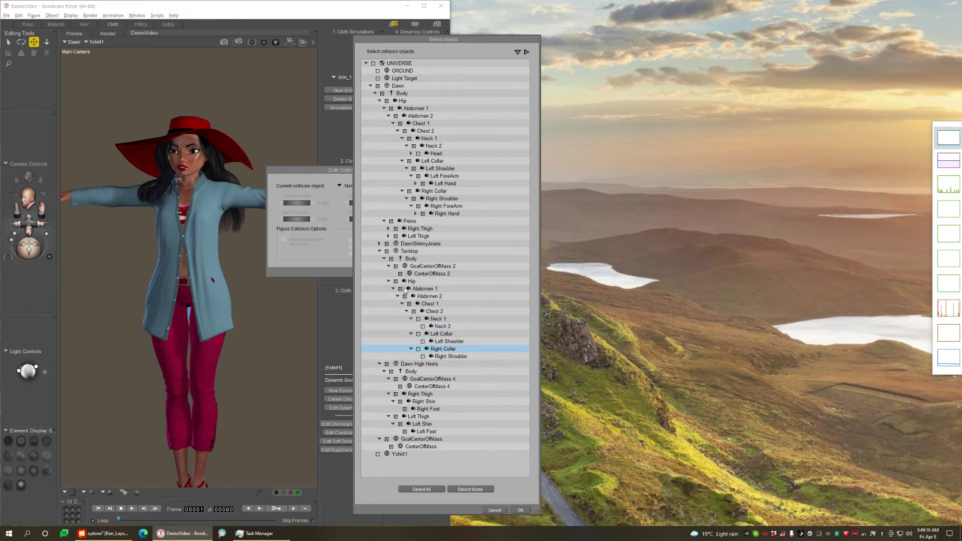
- Exclude Dawn High Heels and the last GoalCenterOfMass branch from the collision objects, and accept the selection
{"action": "left_click", "coordinate": [386, 364]}
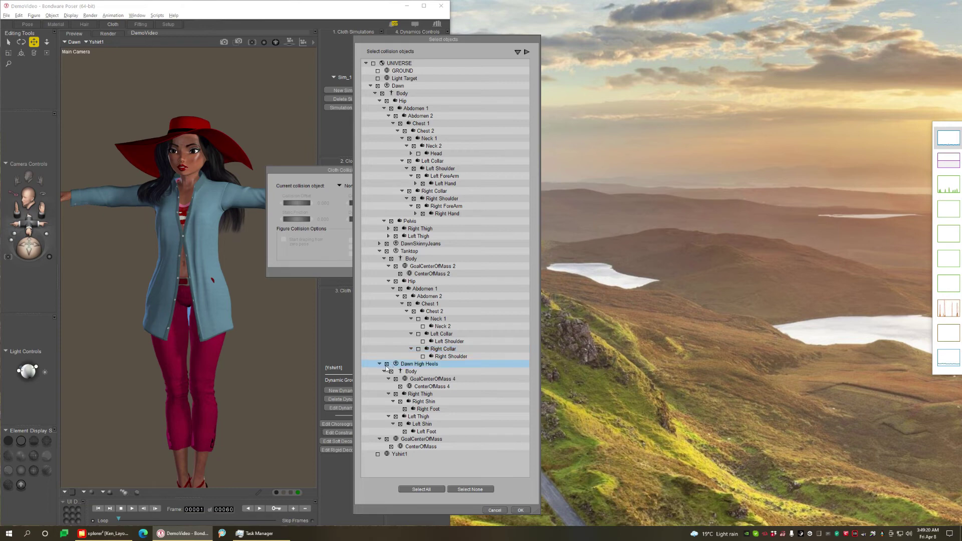
{"action": "left_click", "coordinate": [387, 439]}
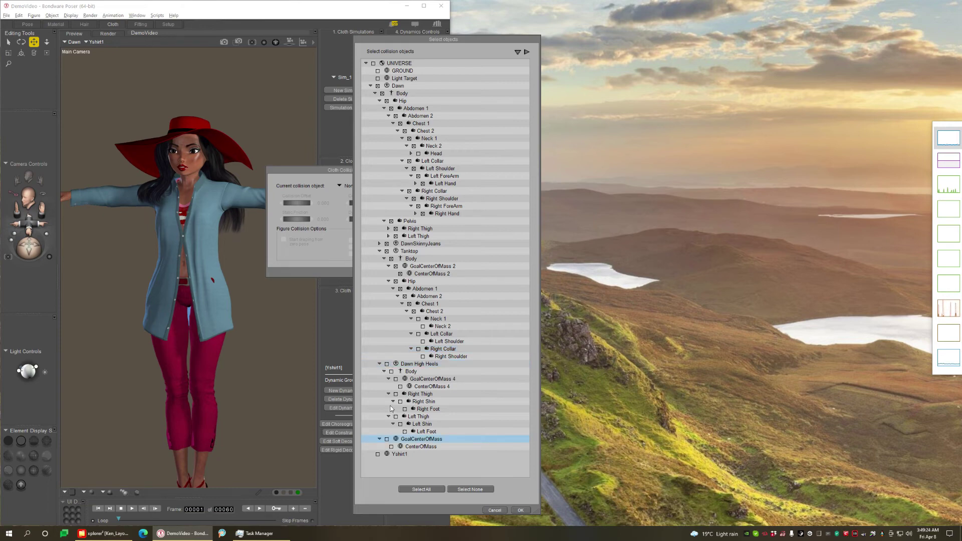
{"action": "left_click", "coordinate": [518, 510]}
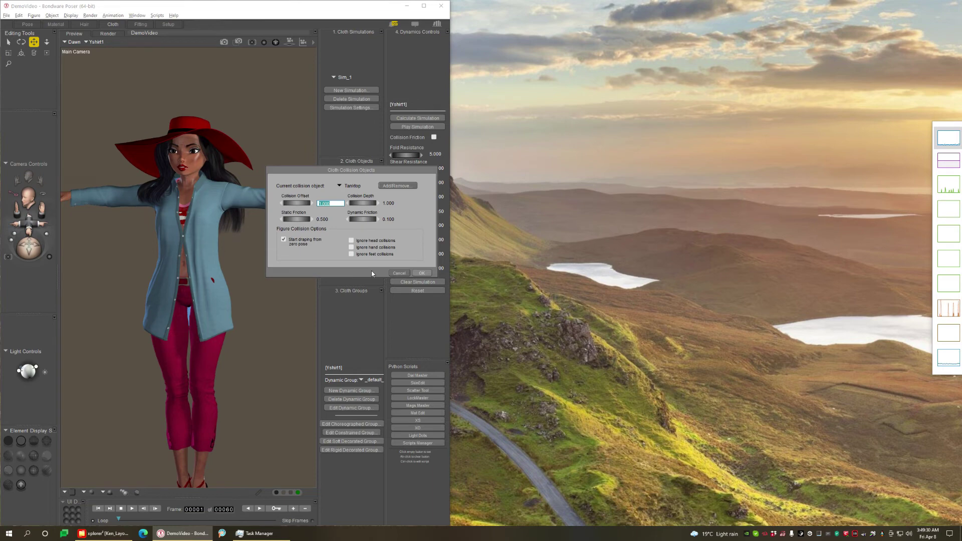
- Set both the Collision Offset and the Collision Depth for the Tanktop to 0.4
{"action": "type", "text": "0.4"}
{"action": "key", "text": "Return"}
{"action": "left_click", "coordinate": [387, 203]}
{"action": "type", "text": "0.4"}
{"action": "key", "text": "Return"}
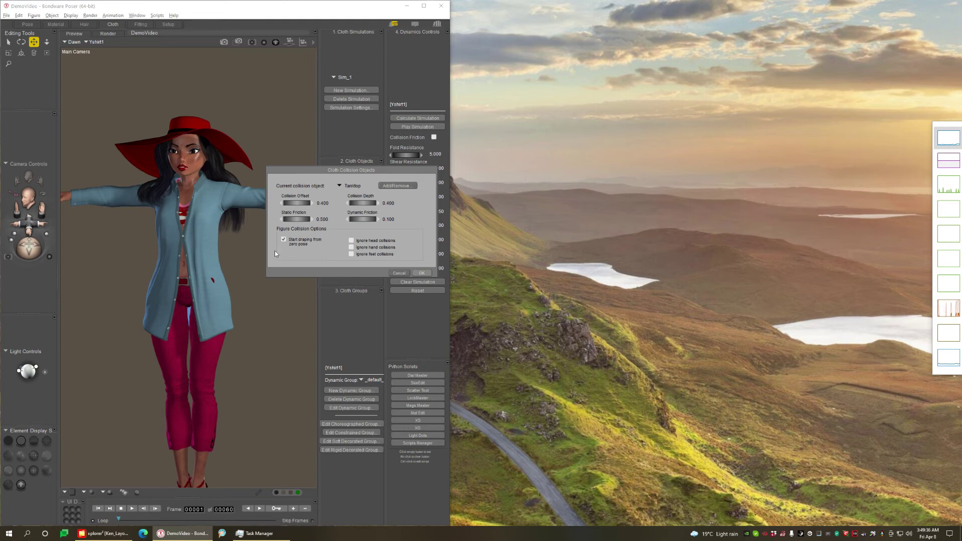
- Turn off draping from the zero pose, set hand collisions to be ignored, and accept the collision settings
{"action": "left_click", "coordinate": [283, 240]}
{"action": "left_click", "coordinate": [353, 186]}
{"action": "left_click", "coordinate": [367, 189]}
{"action": "left_click", "coordinate": [352, 247]}
{"action": "left_click", "coordinate": [422, 273]}
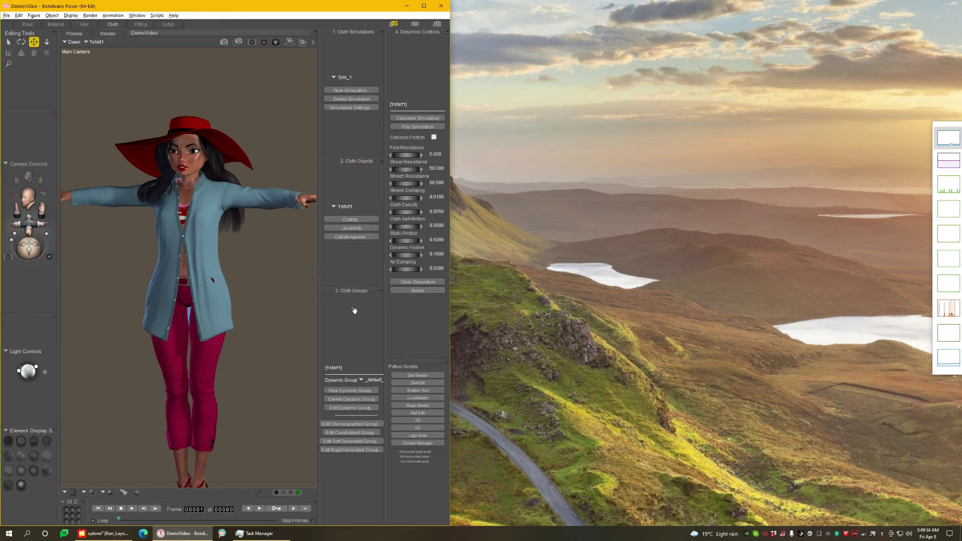
- Set the shirt's Cloth Density to 0.0150
{"action": "left_click", "coordinate": [436, 212]}
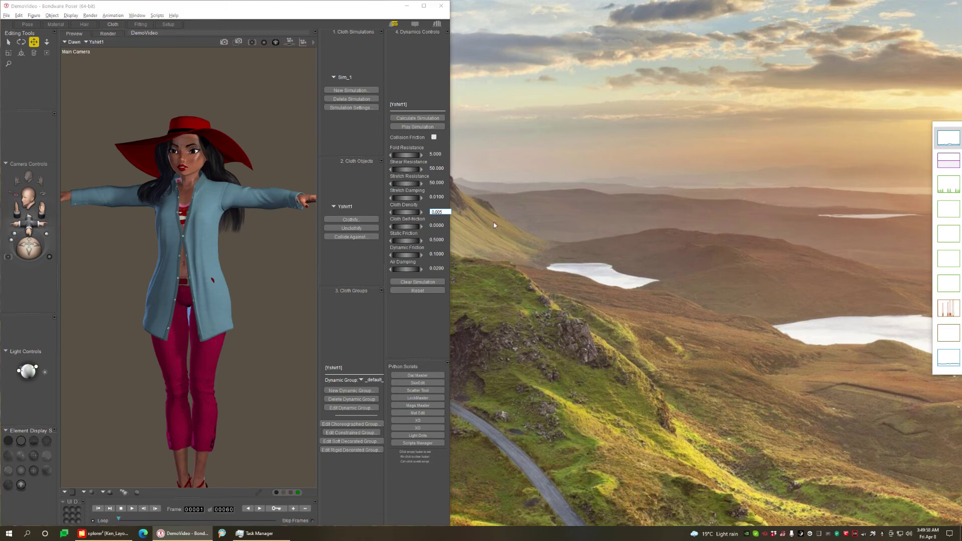
{"action": "type", "text": "1"}
{"action": "key", "text": "Return"}
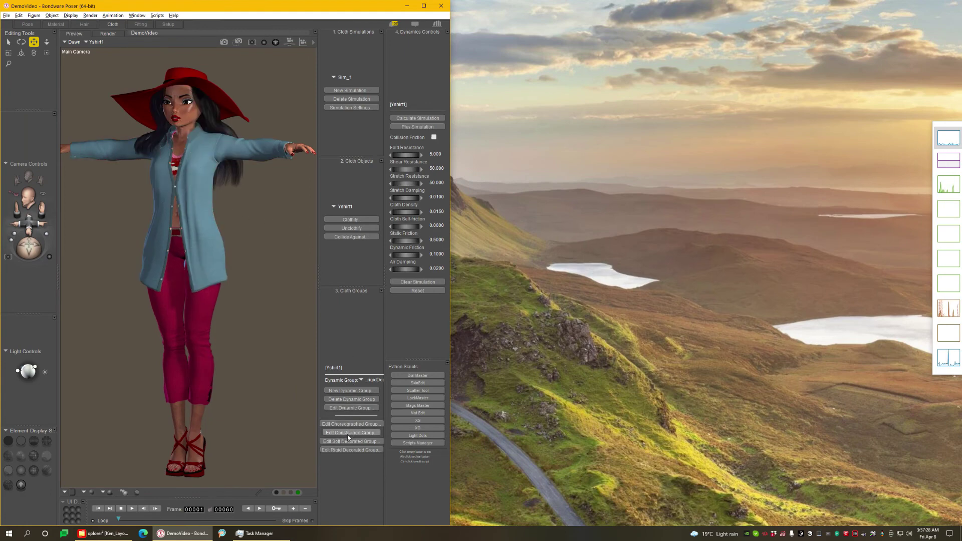
- Edit the shirt's constrained group and add the vertices of the collar material to it
{"action": "left_click", "coordinate": [349, 432]}
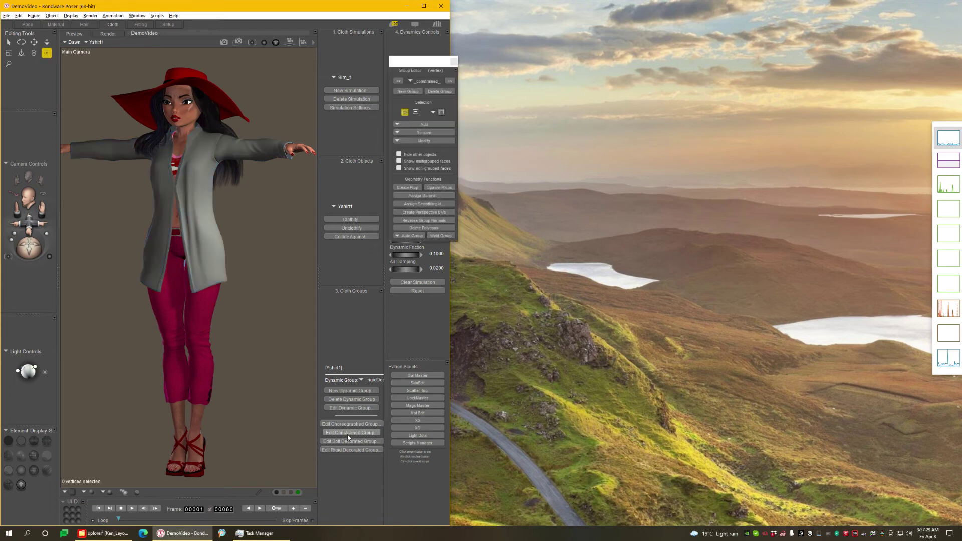
{"action": "left_click", "coordinate": [429, 125]}
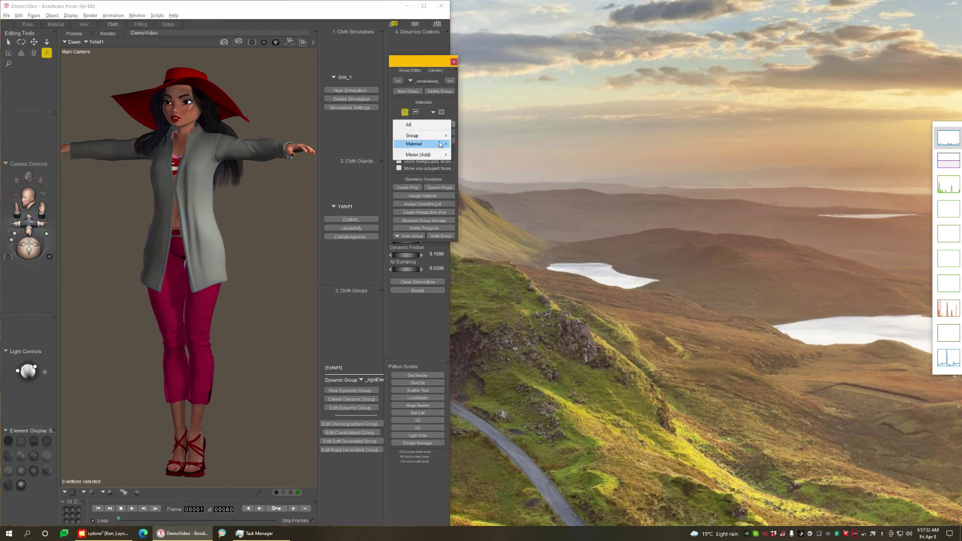
{"action": "mouse_move", "coordinate": [439, 145]}
{"action": "left_click", "coordinate": [468, 169]}
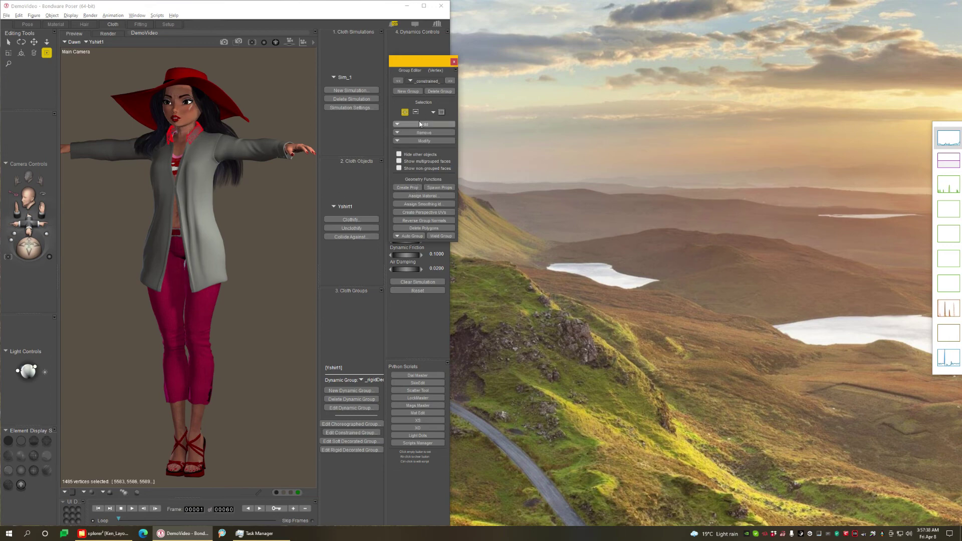
- Add the button material's vertices to the shirt's rigidDecorated group and close the Group Editor
{"action": "left_click", "coordinate": [424, 82]}
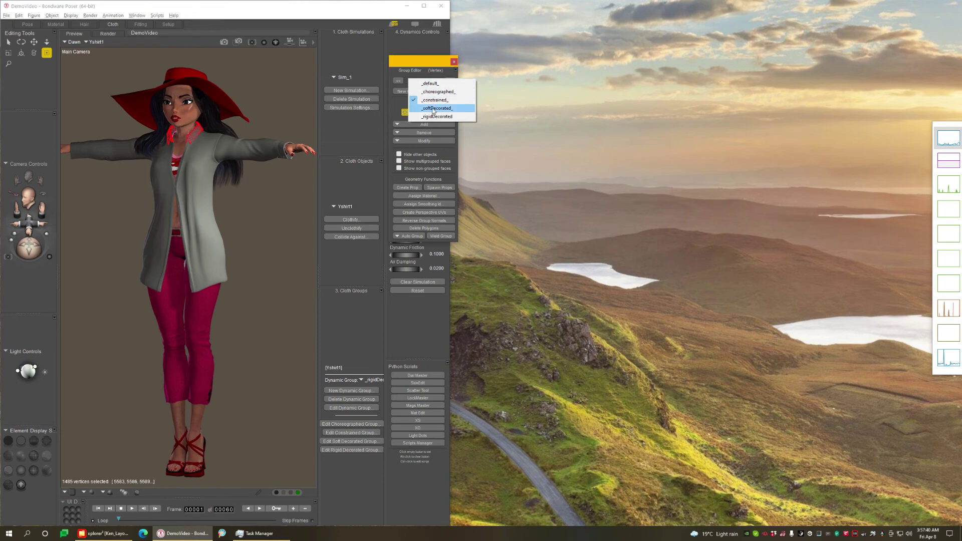
{"action": "left_click", "coordinate": [437, 117]}
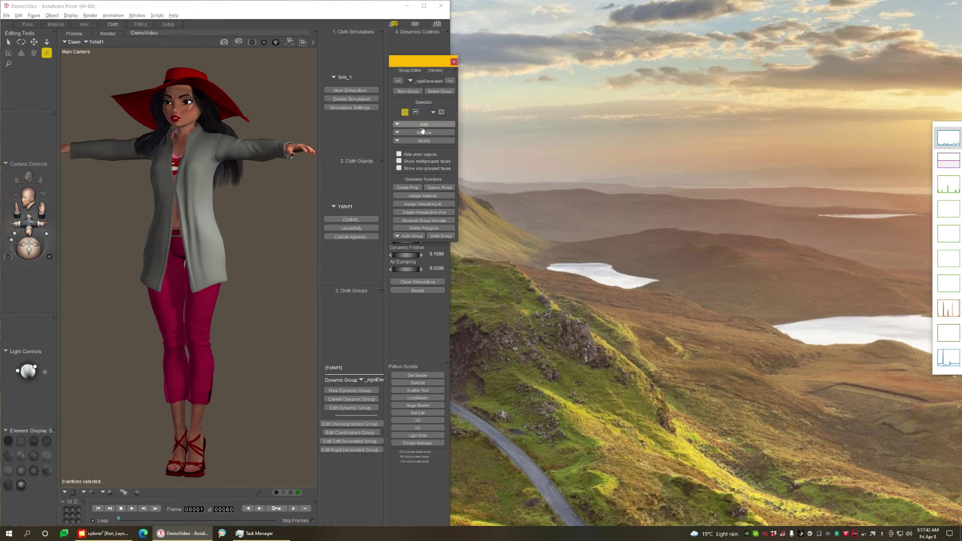
{"action": "left_click", "coordinate": [428, 125]}
{"action": "mouse_move", "coordinate": [440, 145]}
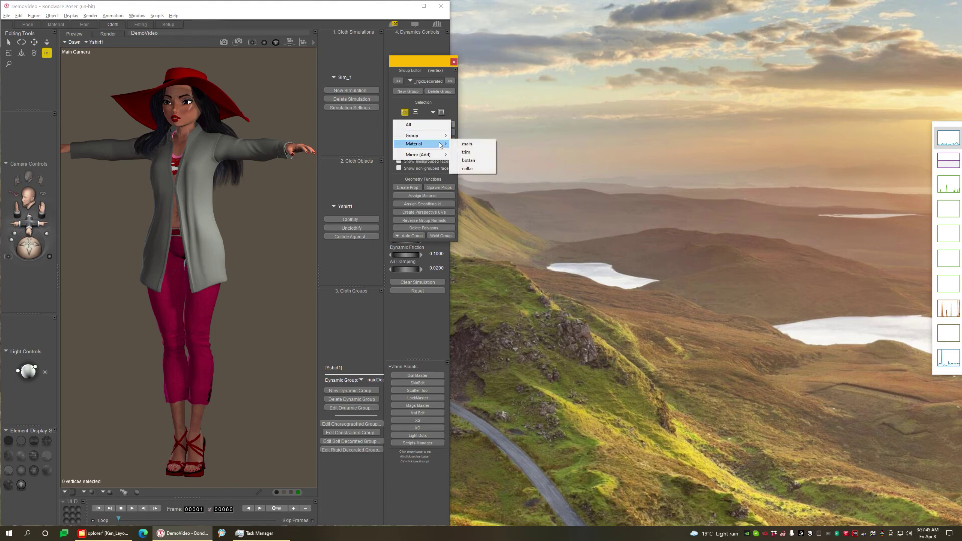
{"action": "left_click", "coordinate": [474, 161]}
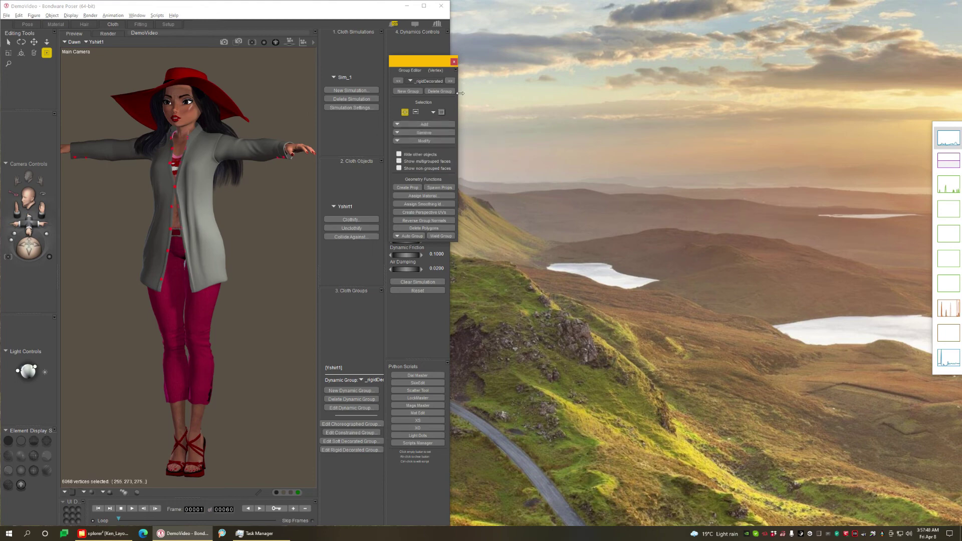
{"action": "left_click", "coordinate": [454, 62]}
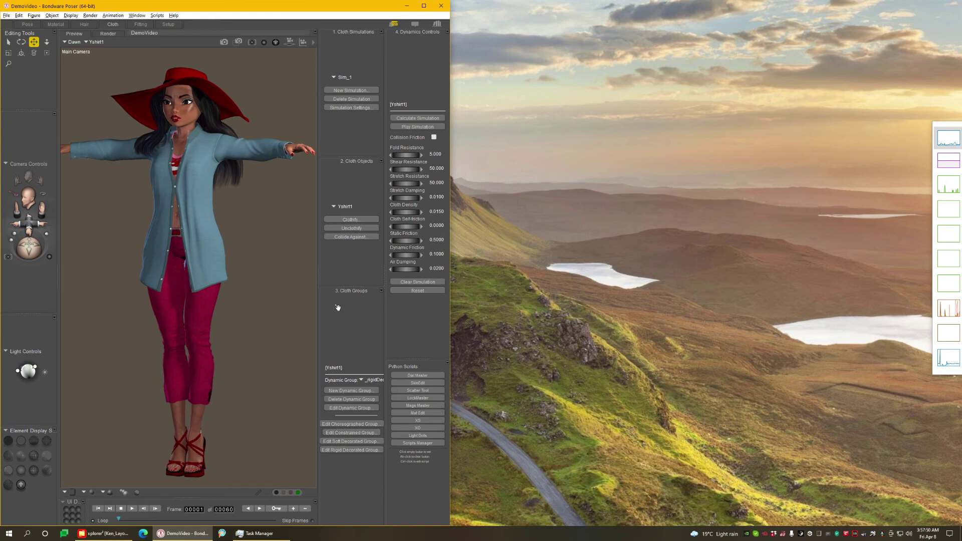